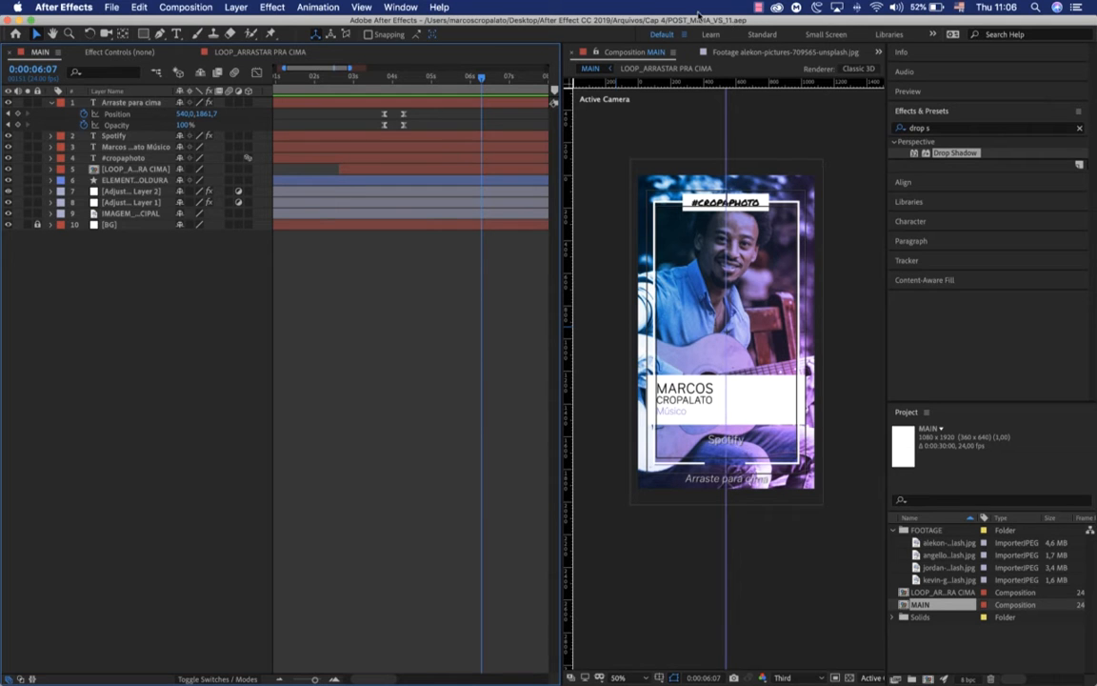
Switch to Finder and review the saved POST_MIDIA_VS_01 to POST_MIDIA_VS_11 project files in the Cap 4 folder, then return to After Effects
key(super+Tab)
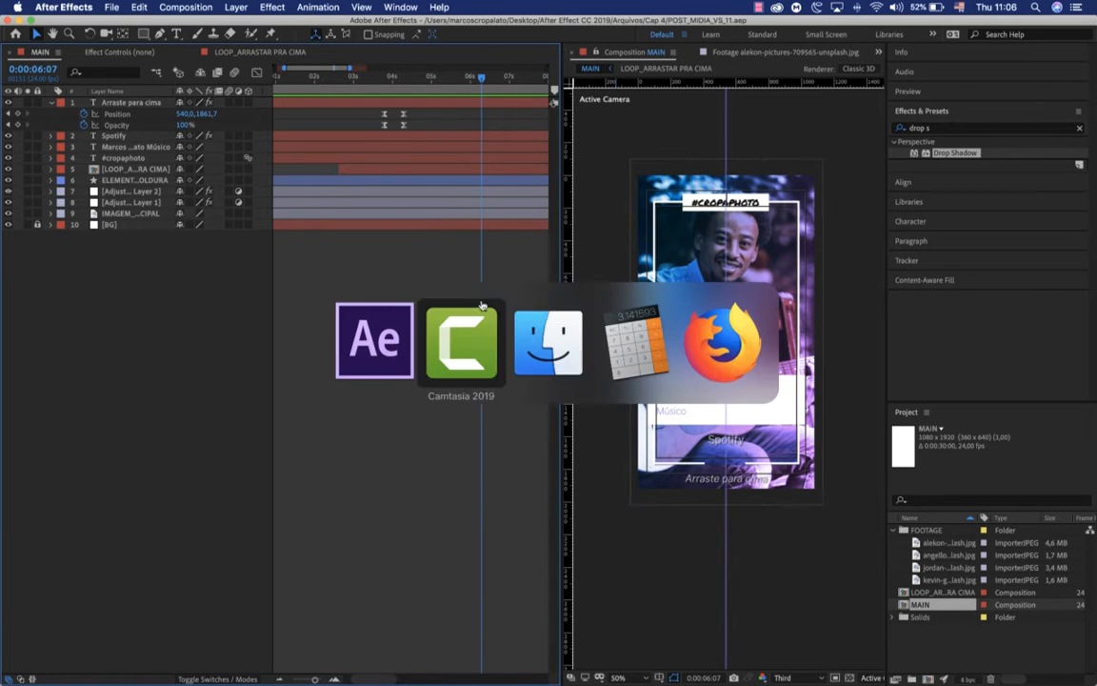
key(super+Tab)
drag(593, 300, 593, 153)
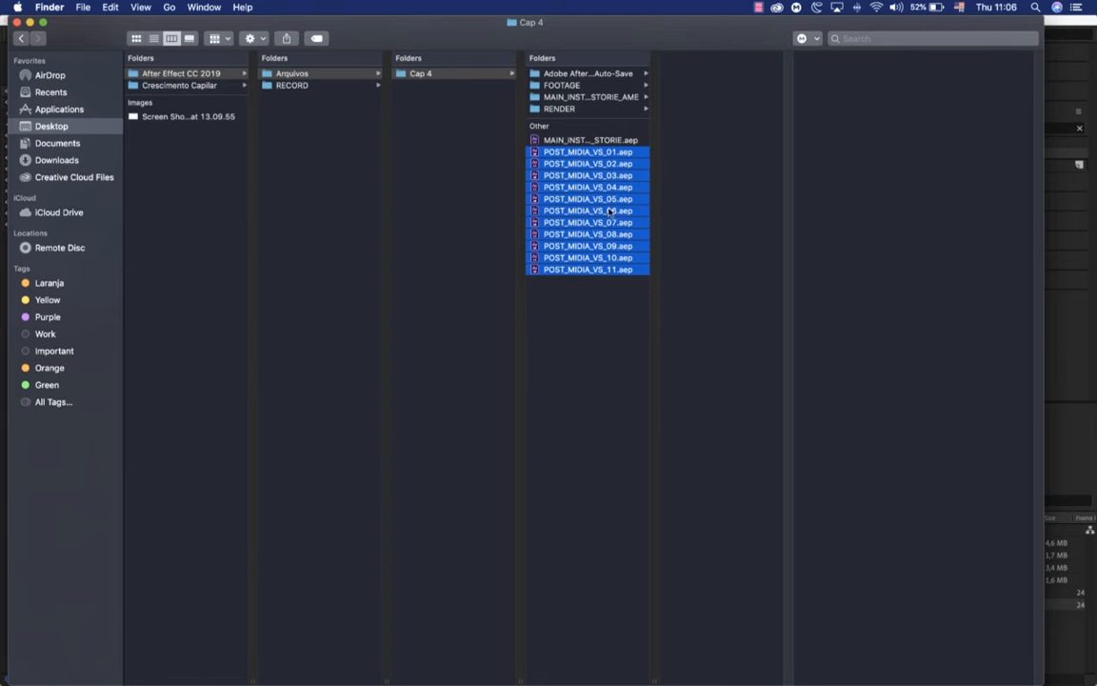
key(super+Tab)
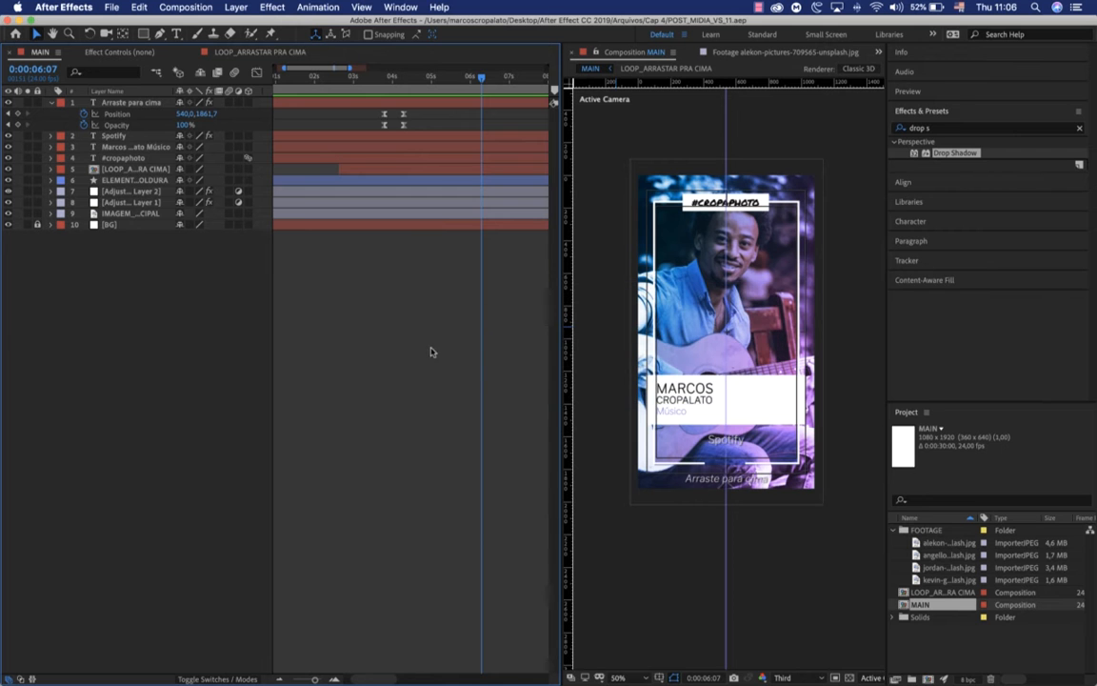
Save the project as an incremented new version, POST_MIDIA_VS_12.aep
click(116, 9)
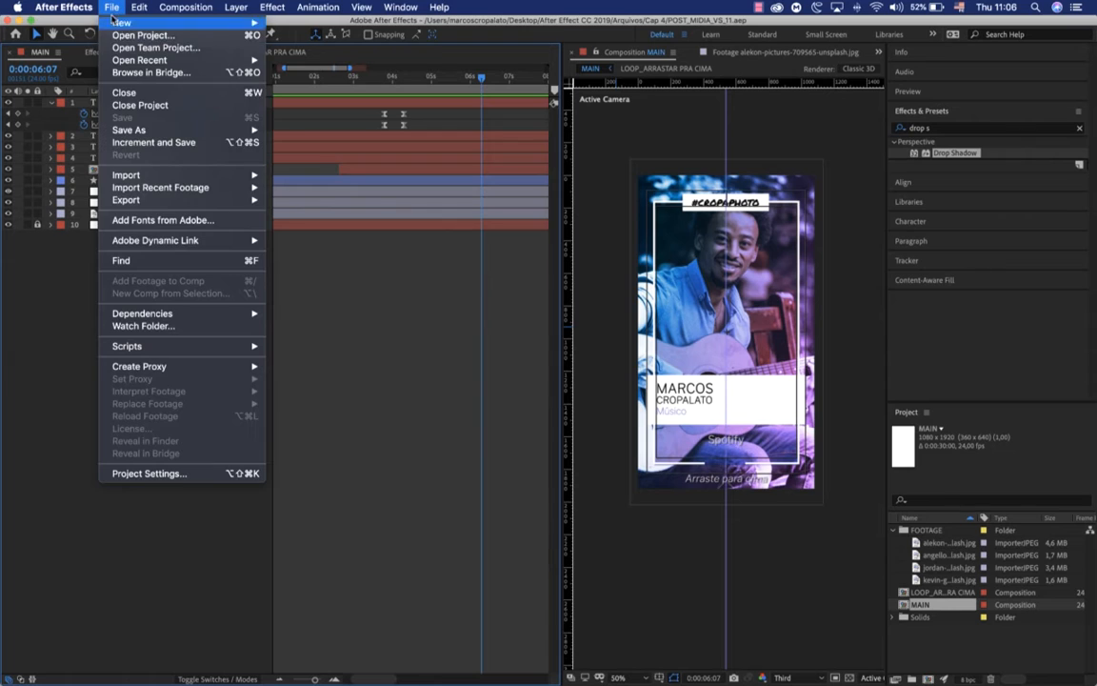
click(228, 143)
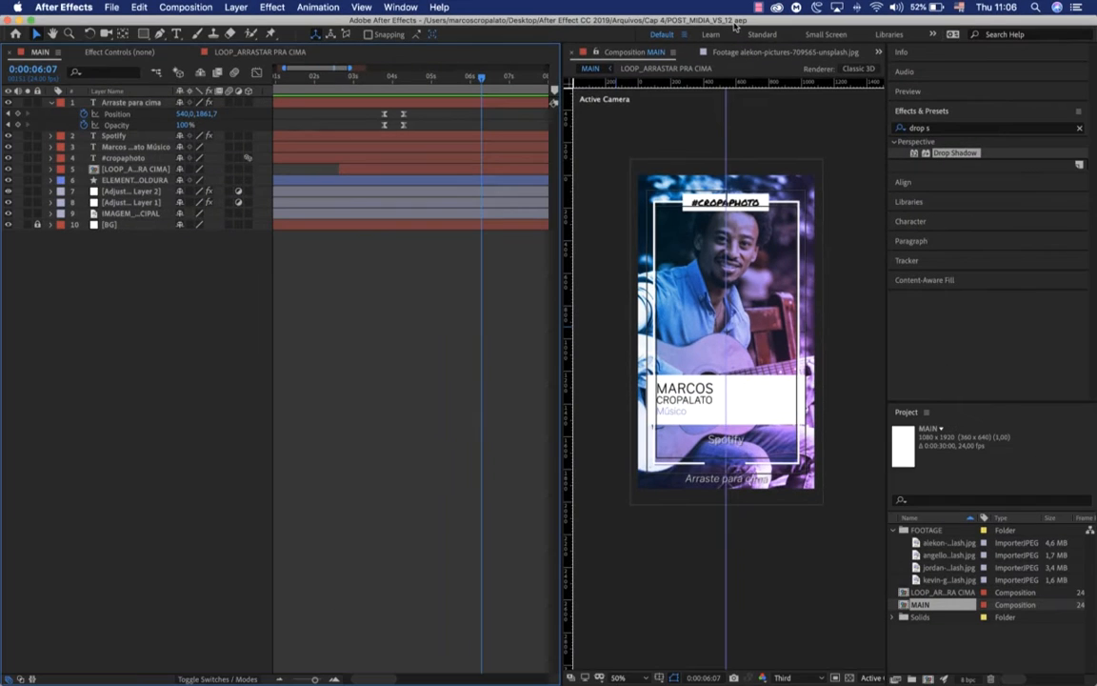
key(super+space)
key(Escape)
Add a white 1080 x 1920 px solid to the MAIN composition and rename its layer PARTICULAS
scroll(433, 324, left, 2)
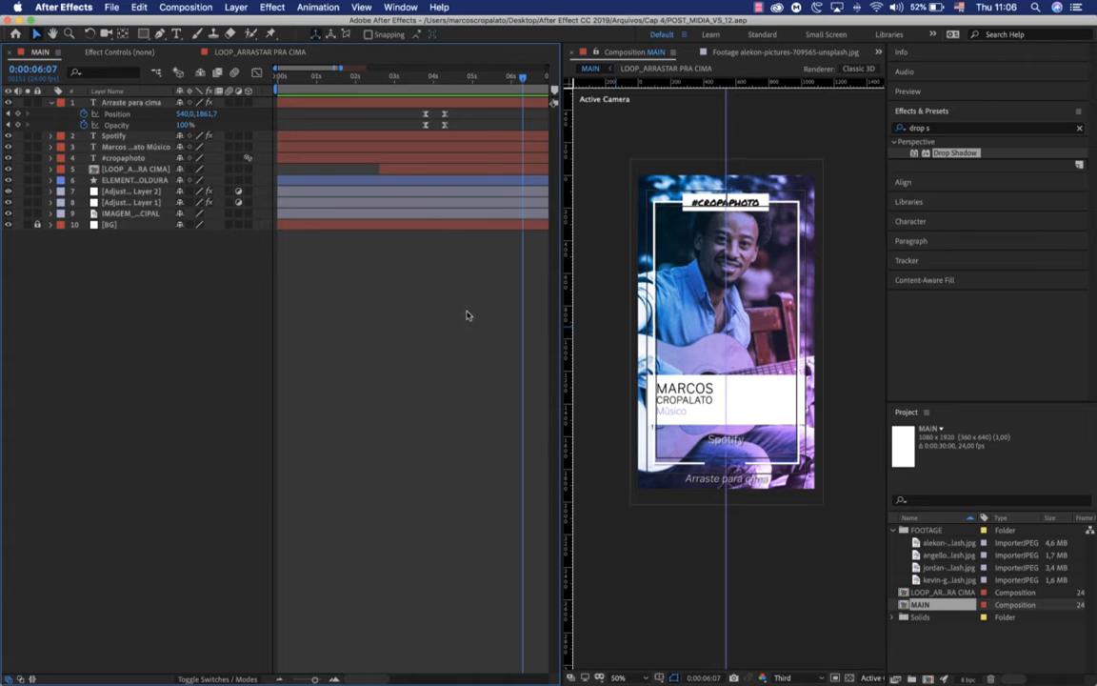
scroll(462, 319, down, 1)
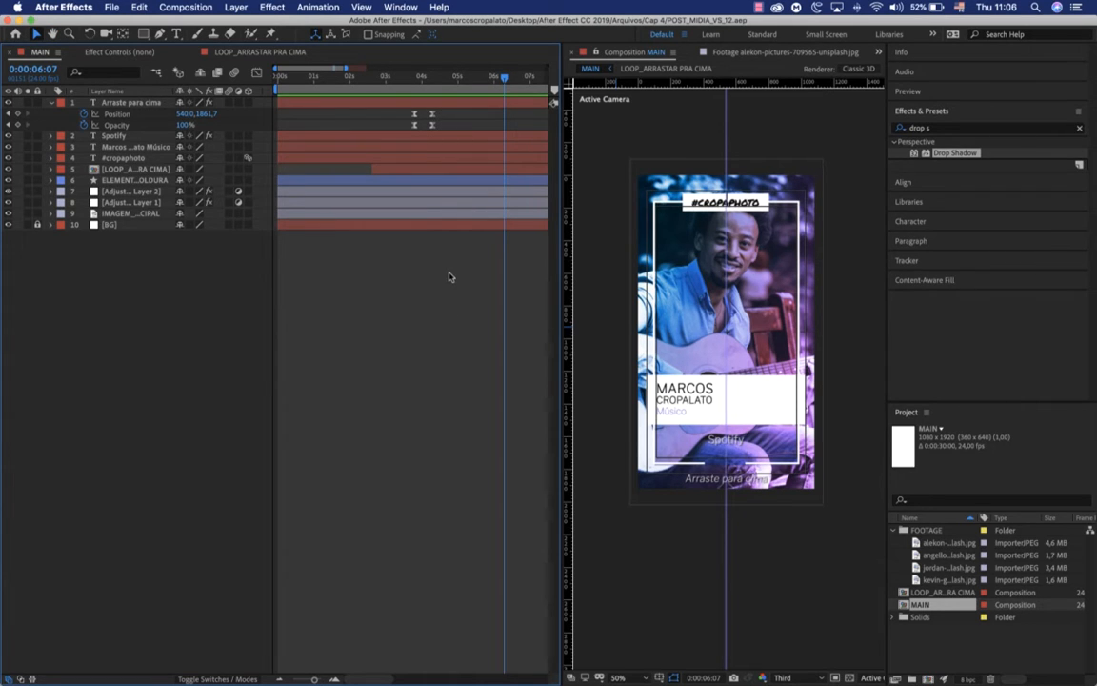
click(236, 7)
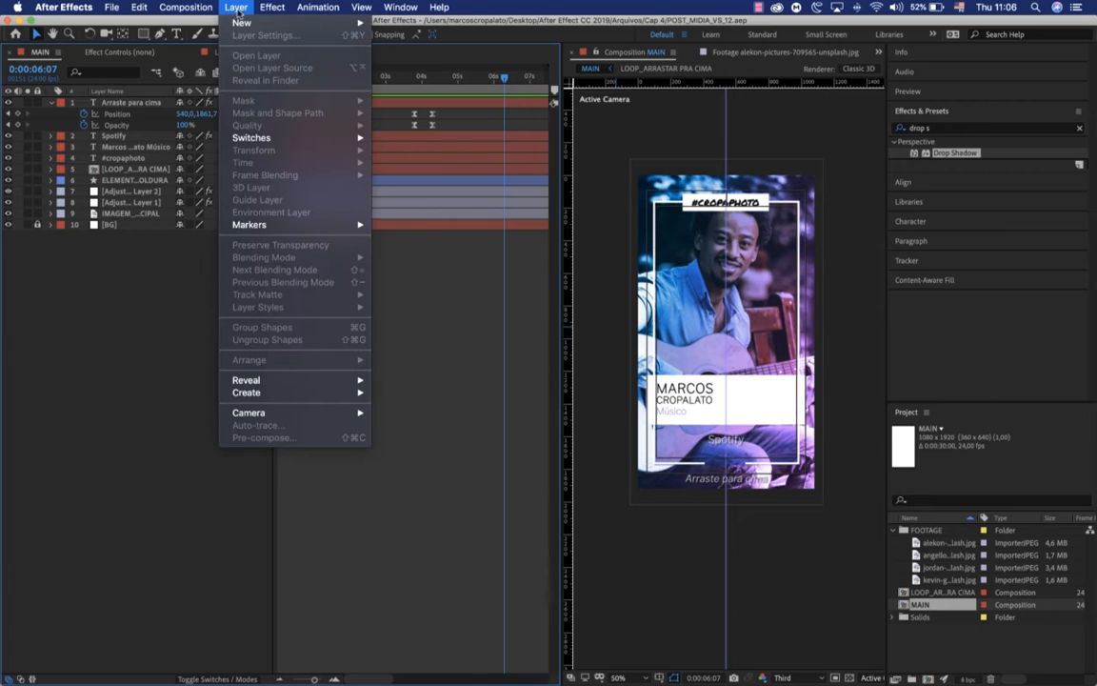
mouse_move(244, 23)
click(398, 39)
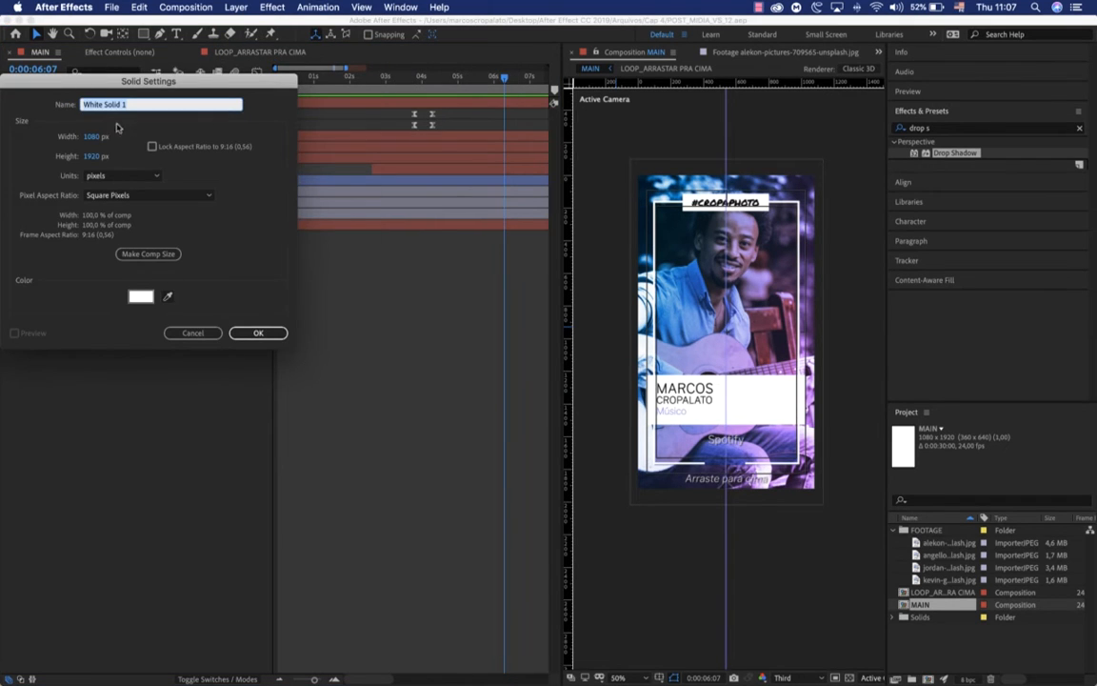
click(253, 332)
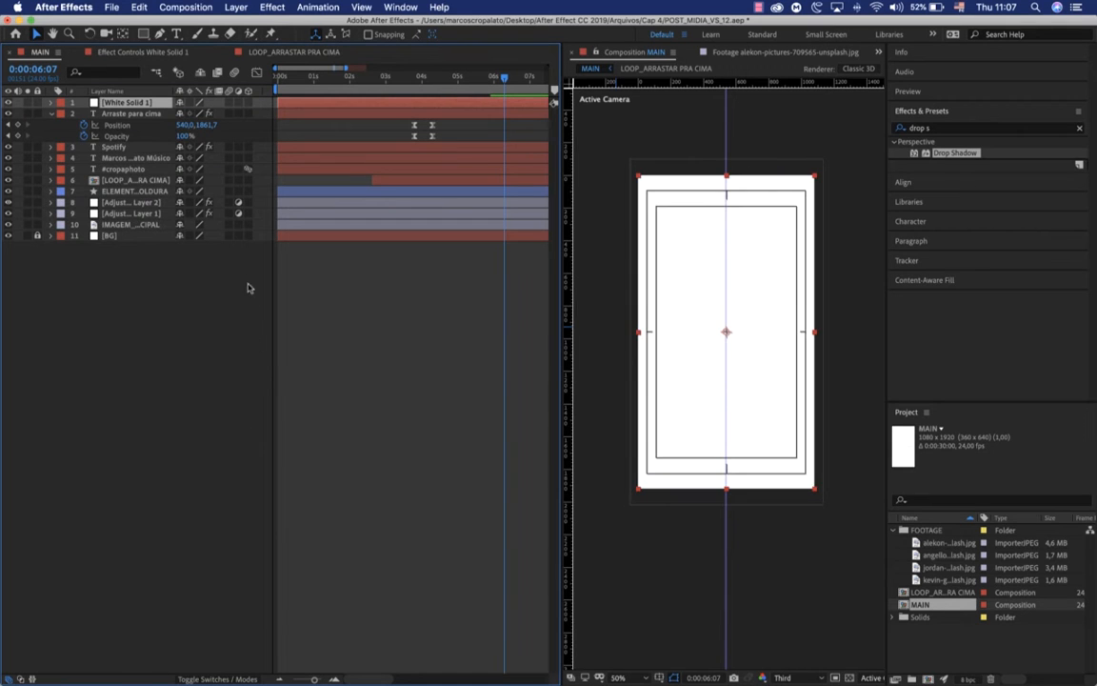
key(Return)
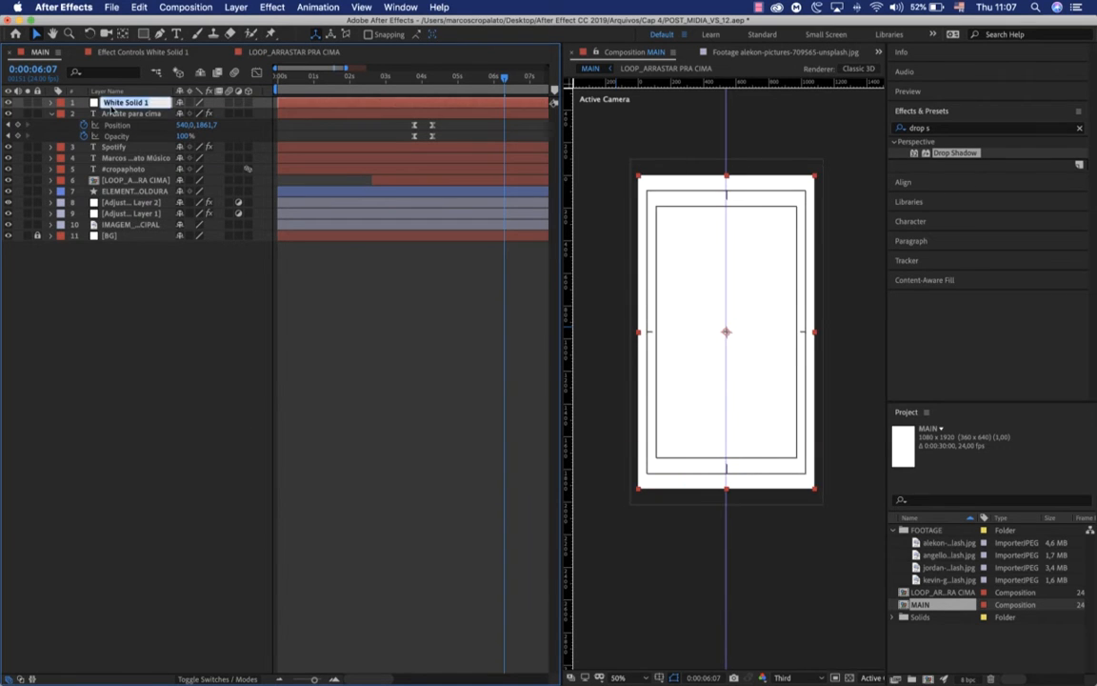
text(PARTICULAS)
key(Return)
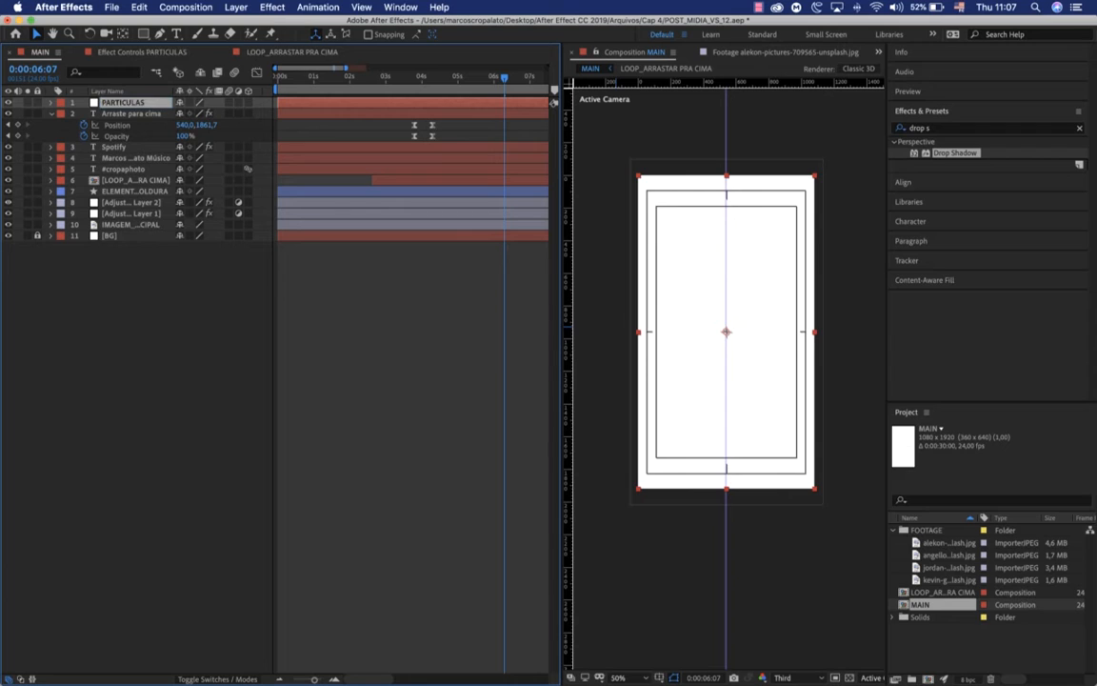
Search the effects for "parti" and apply CC Particle World to the PARTICULAS layer
click(963, 128)
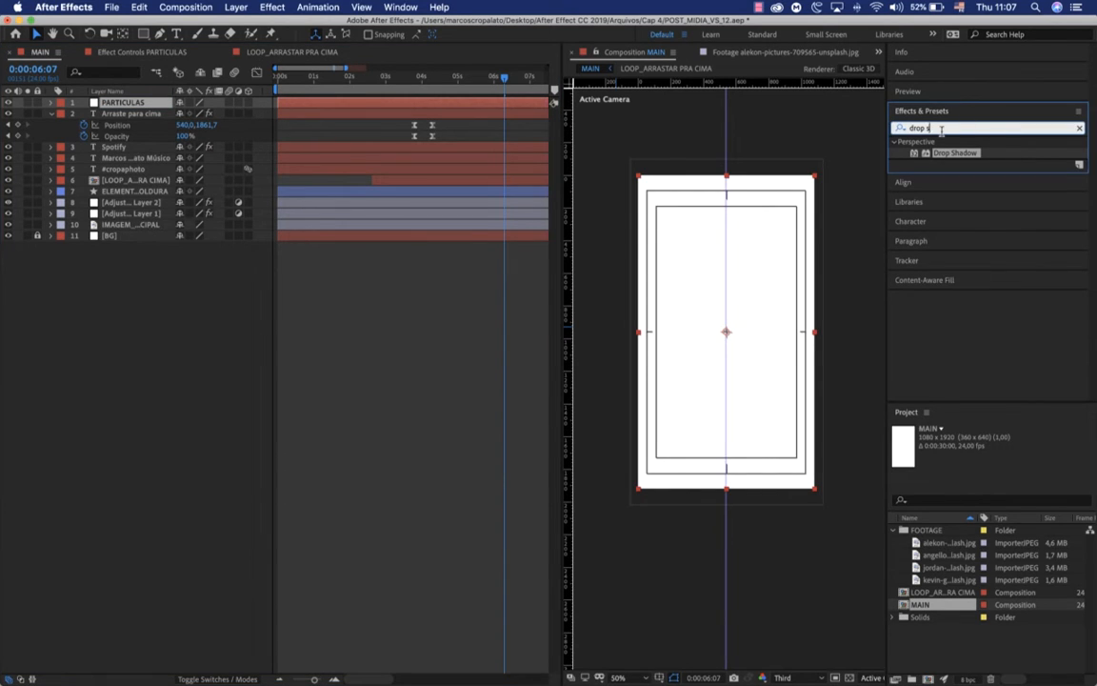
triple_click(963, 127)
text(parti)
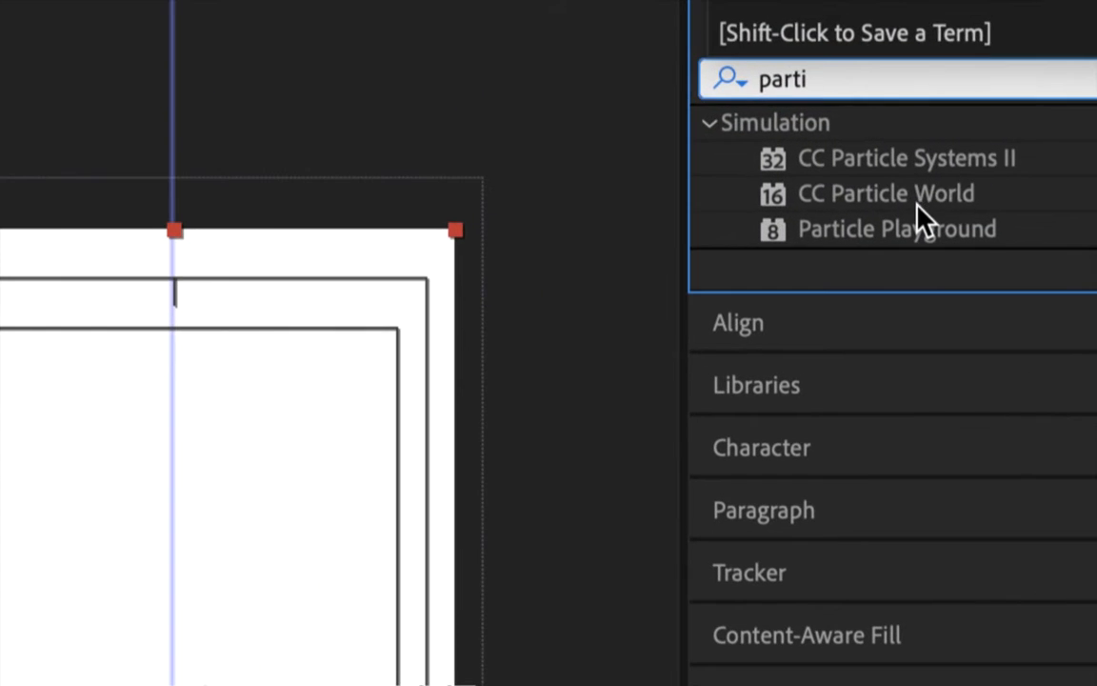
click(960, 167)
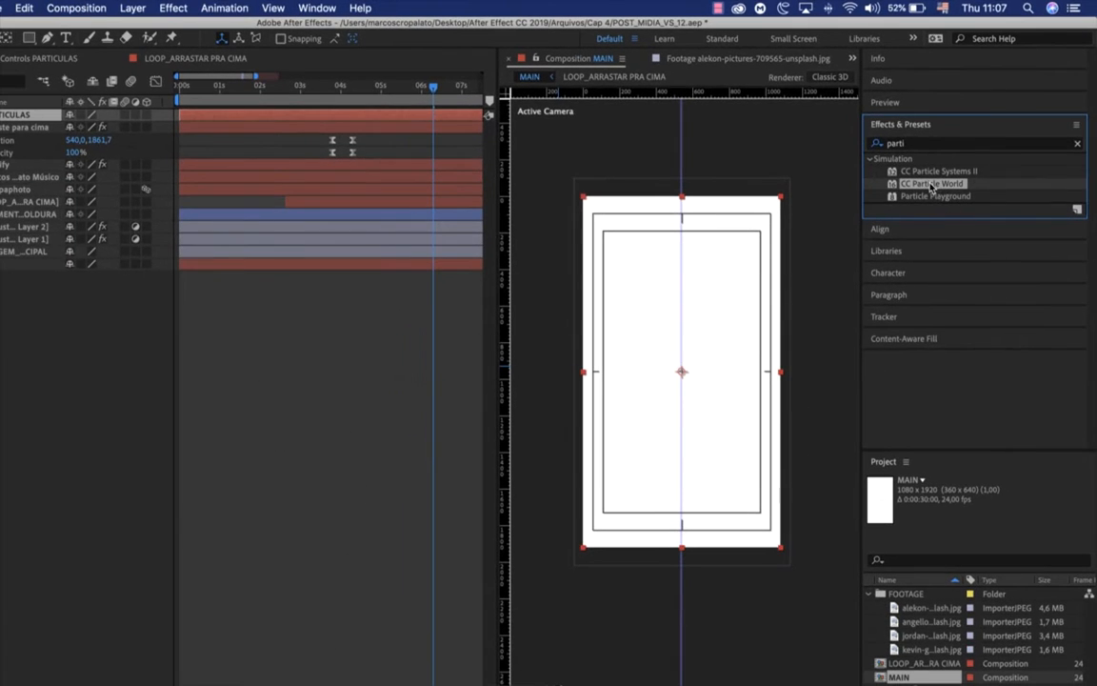
drag(945, 170, 674, 269)
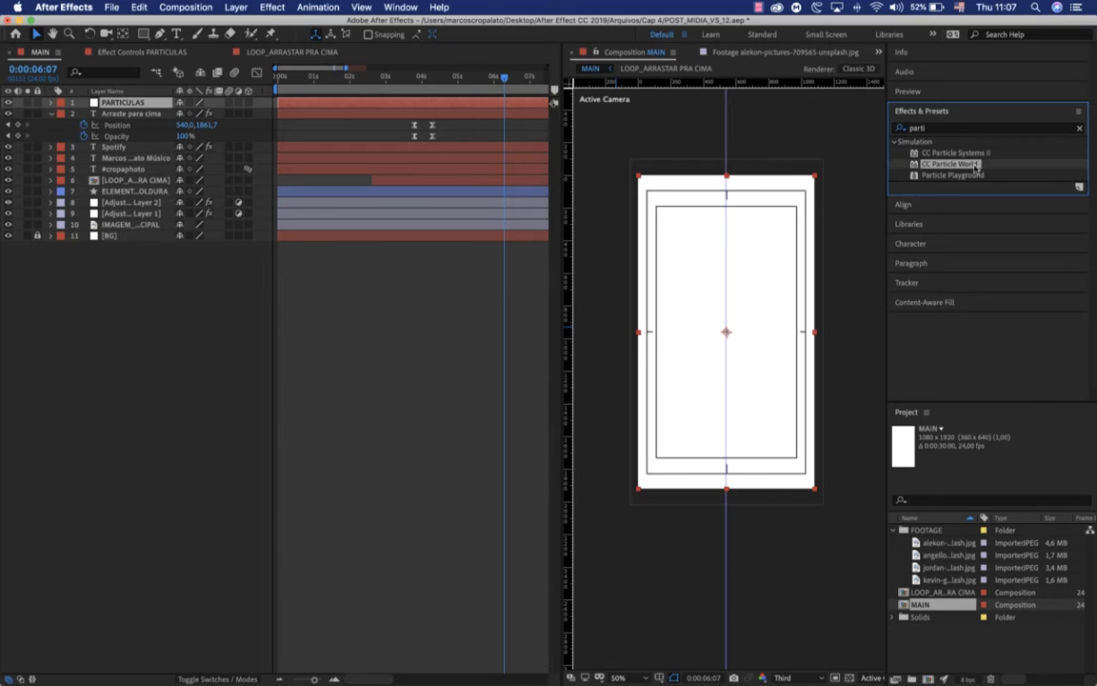
double_click(950, 164)
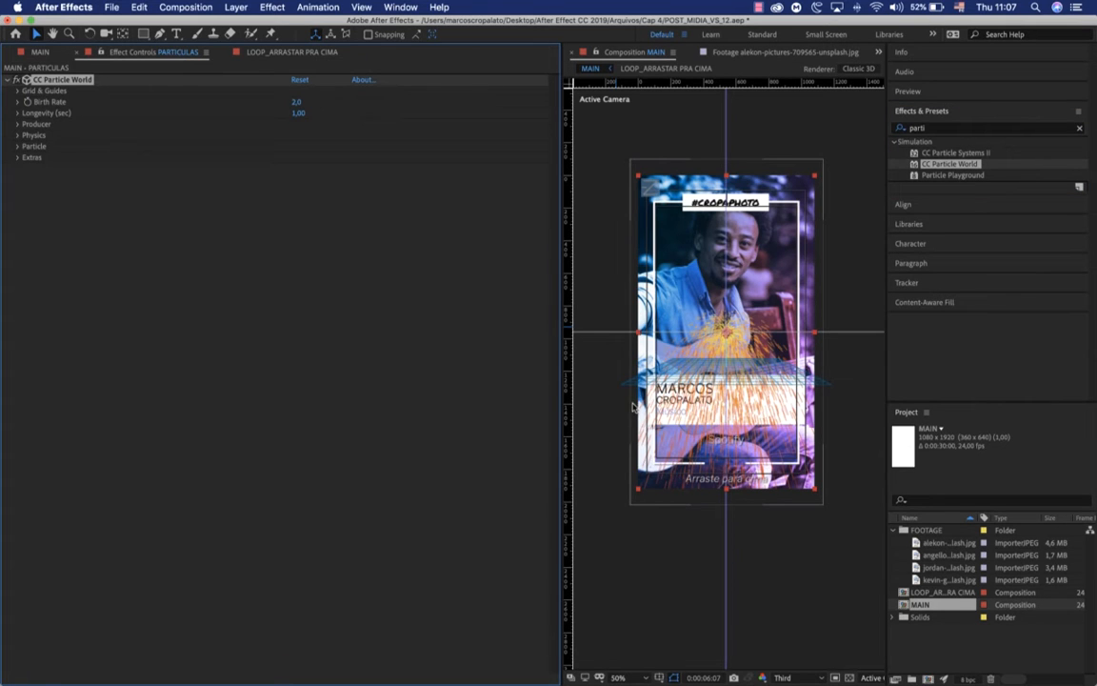
Solo the PARTICULAS layer and preview its particle animation from the start of the composition at 100% magnification
key(period)
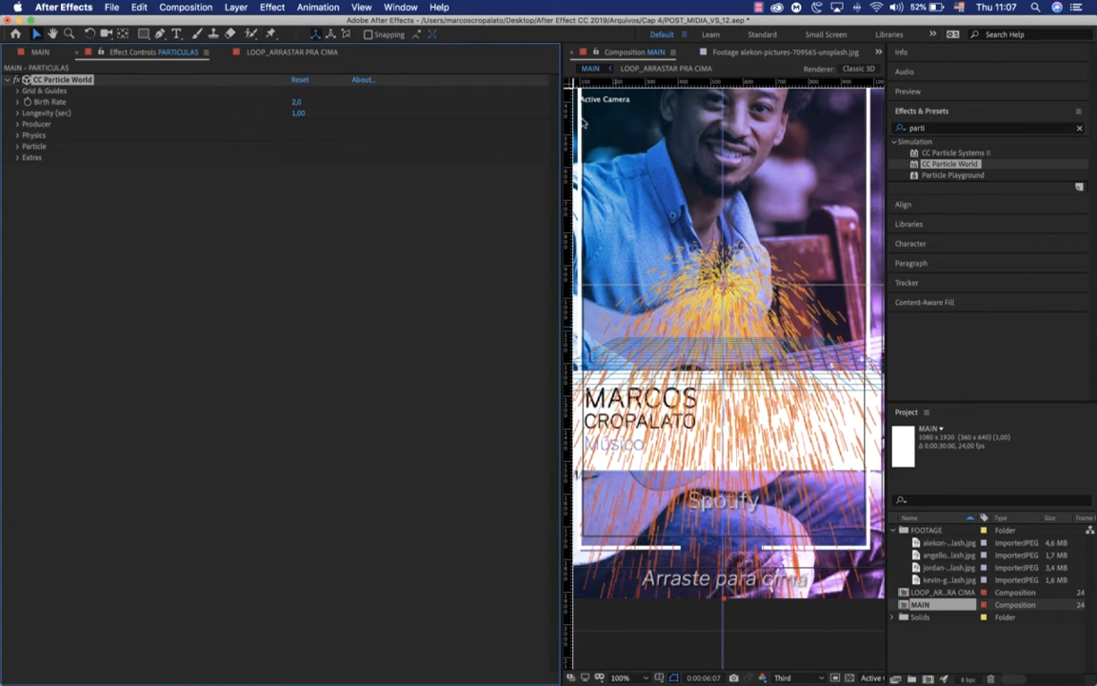
click(39, 51)
drag(306, 82, 374, 81)
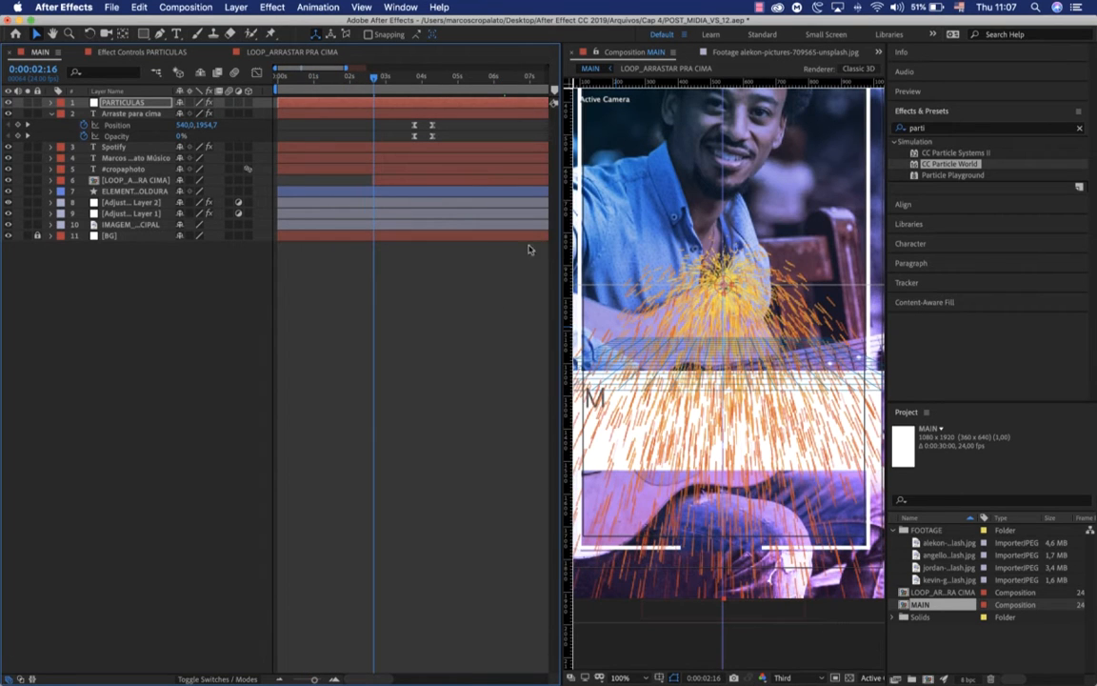
click(27, 102)
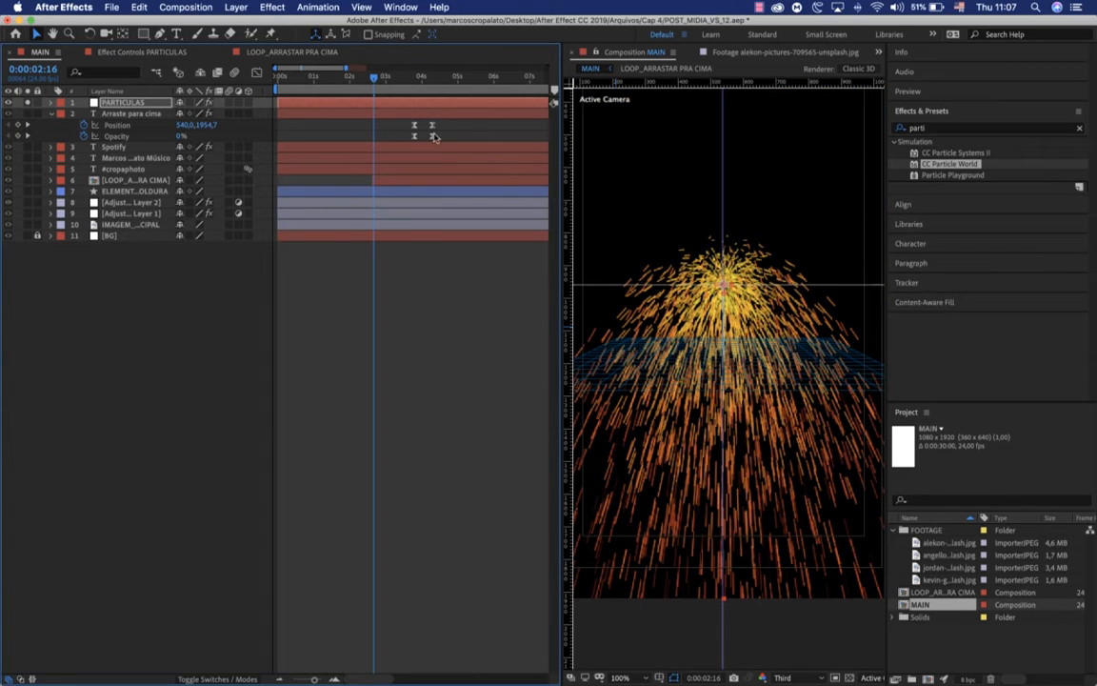
drag(299, 76, 266, 121)
key(space)
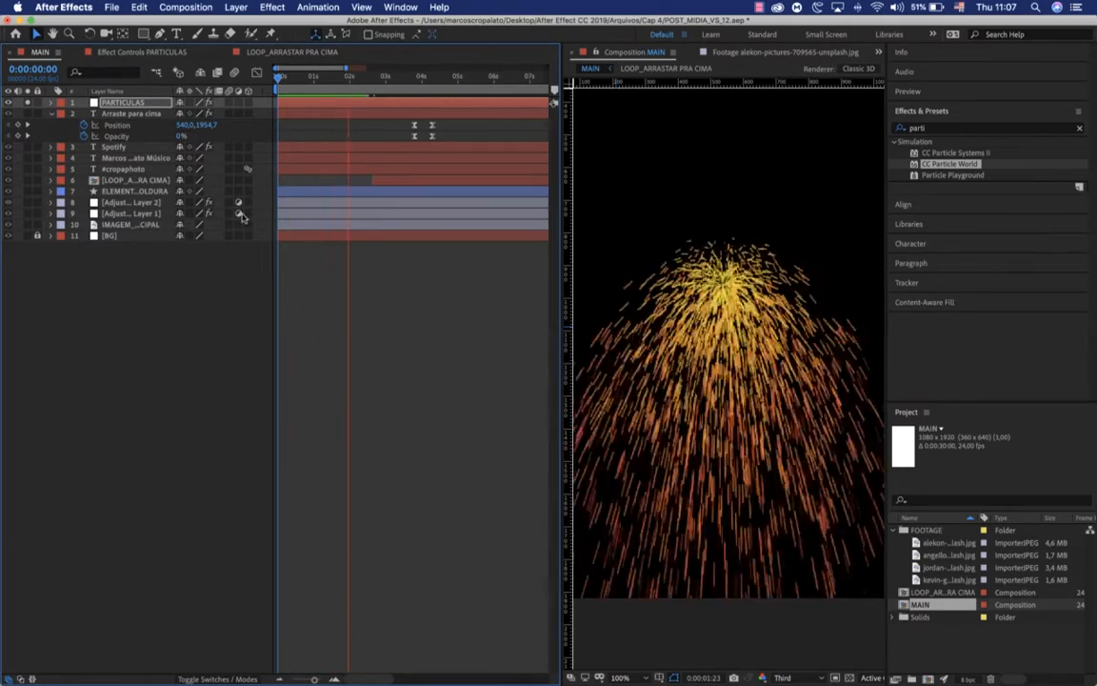
key(space)
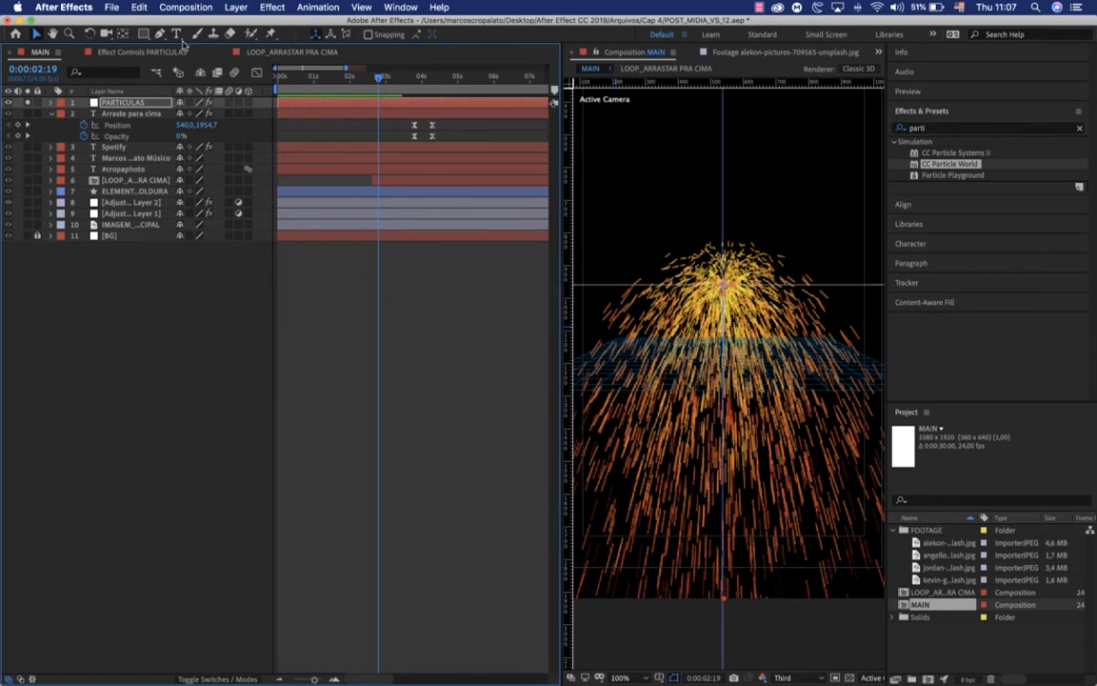
Raise the Birth Rate of CC Particle World to 5.9 and preview the denser particles
click(110, 51)
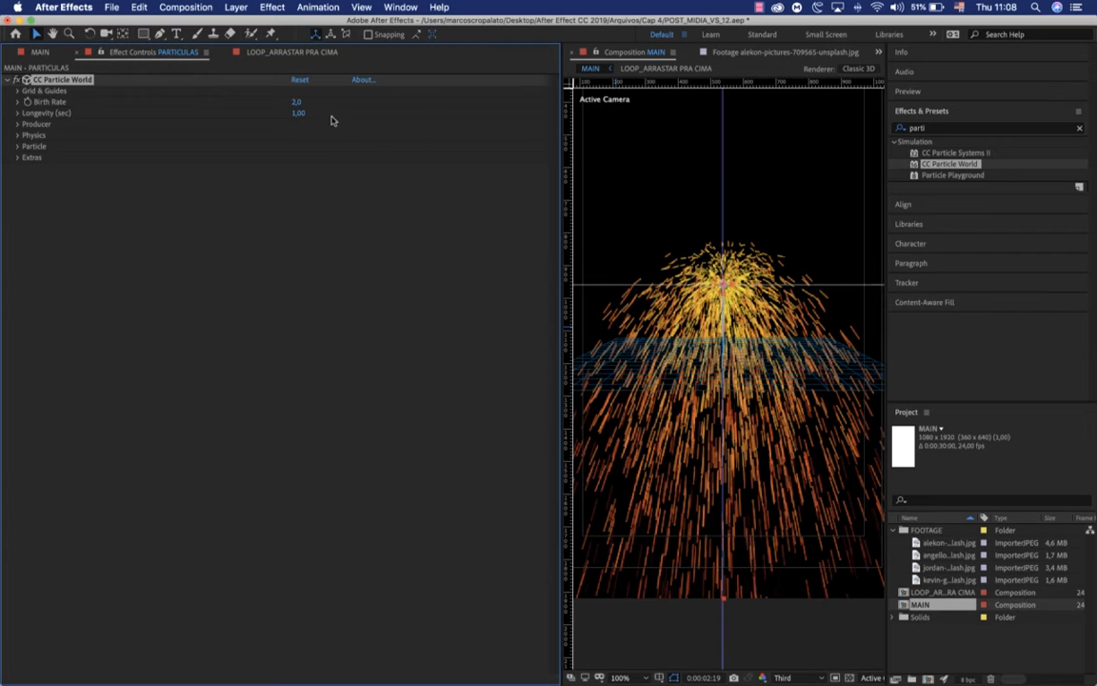
drag(297, 100, 327, 112)
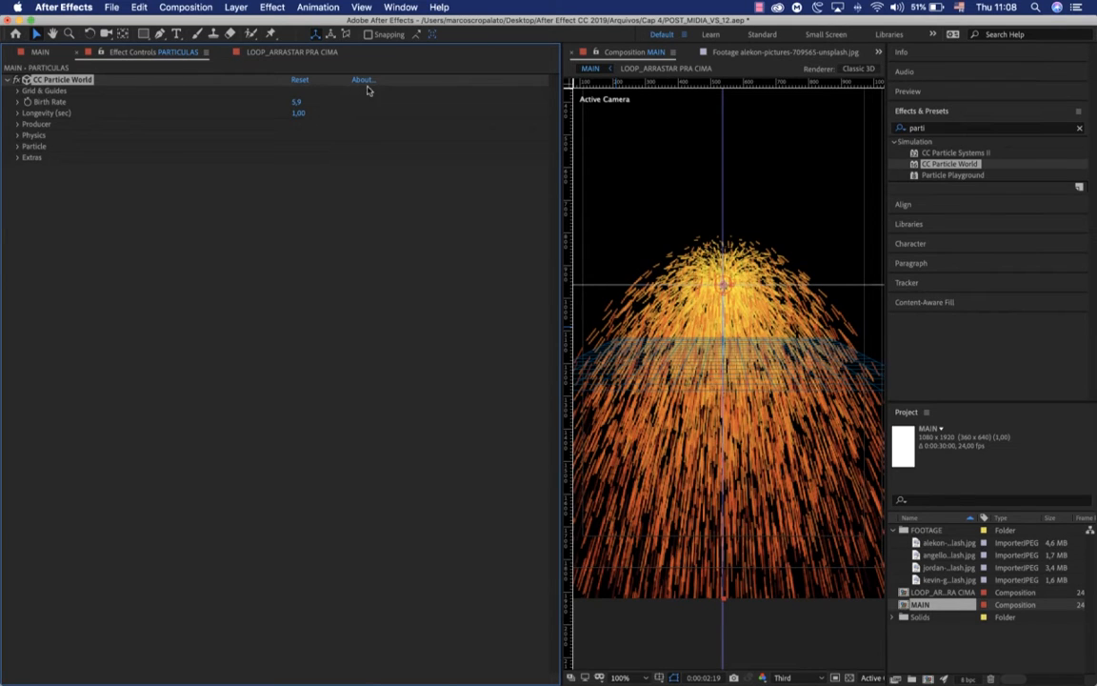
key(backslash)
key(space)
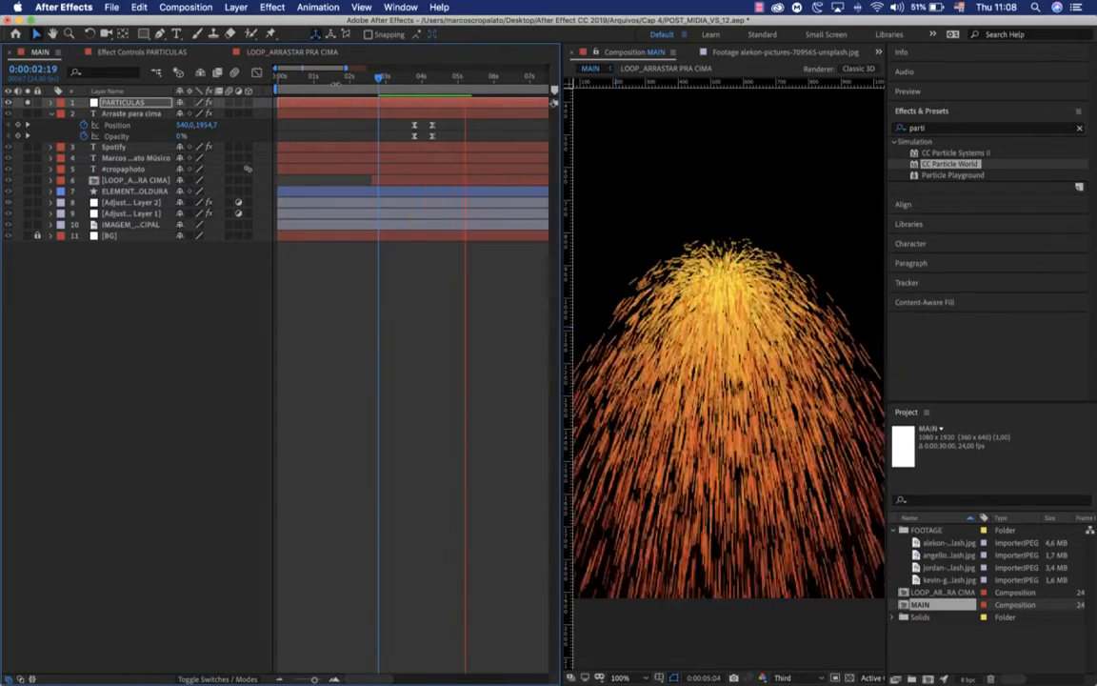
key(space)
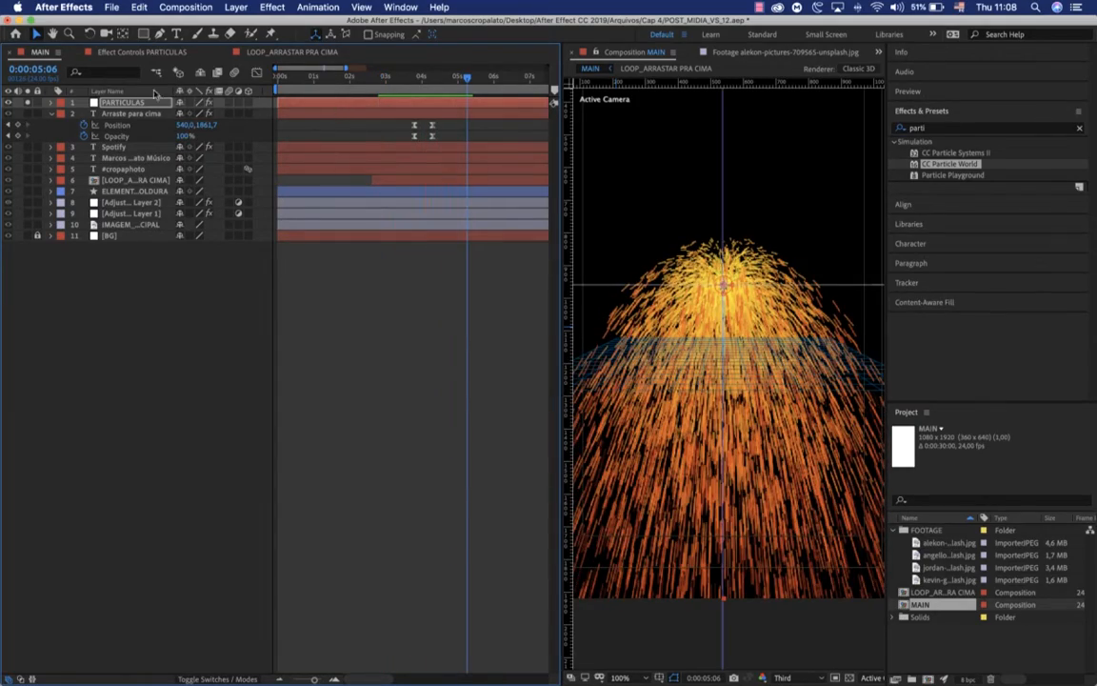
Set the particle Birth Rate to 0.8, try Longevity values of 2.18 and 0.68 seconds, and settle on 2.20 seconds
click(121, 50)
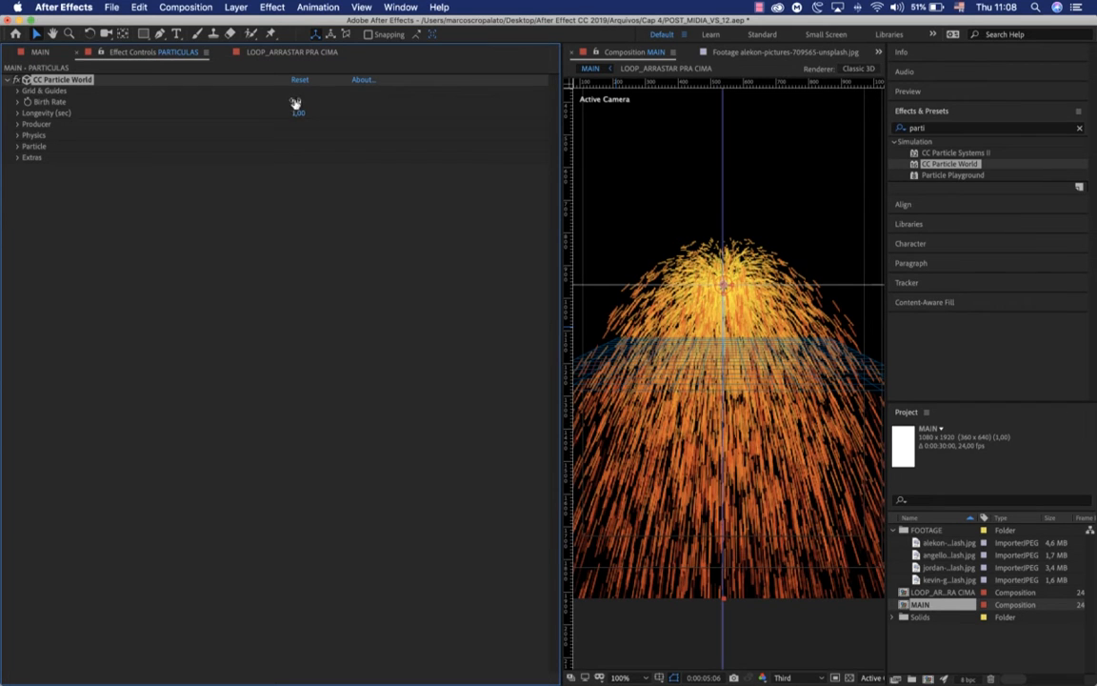
drag(296, 102, 242, 103)
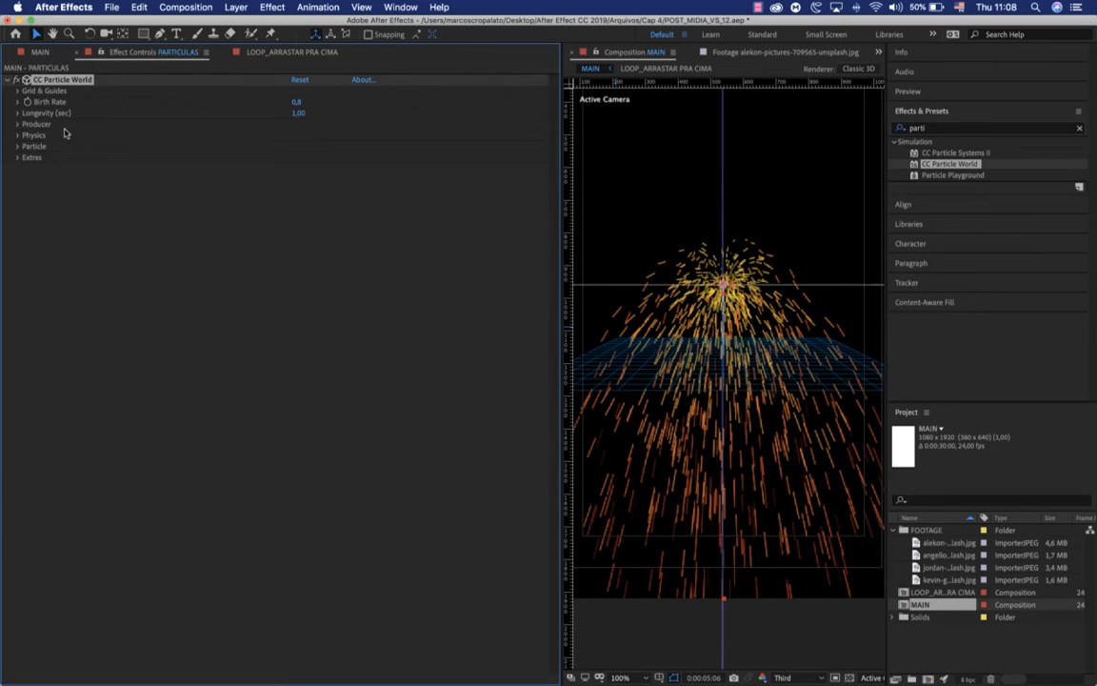
click(17, 113)
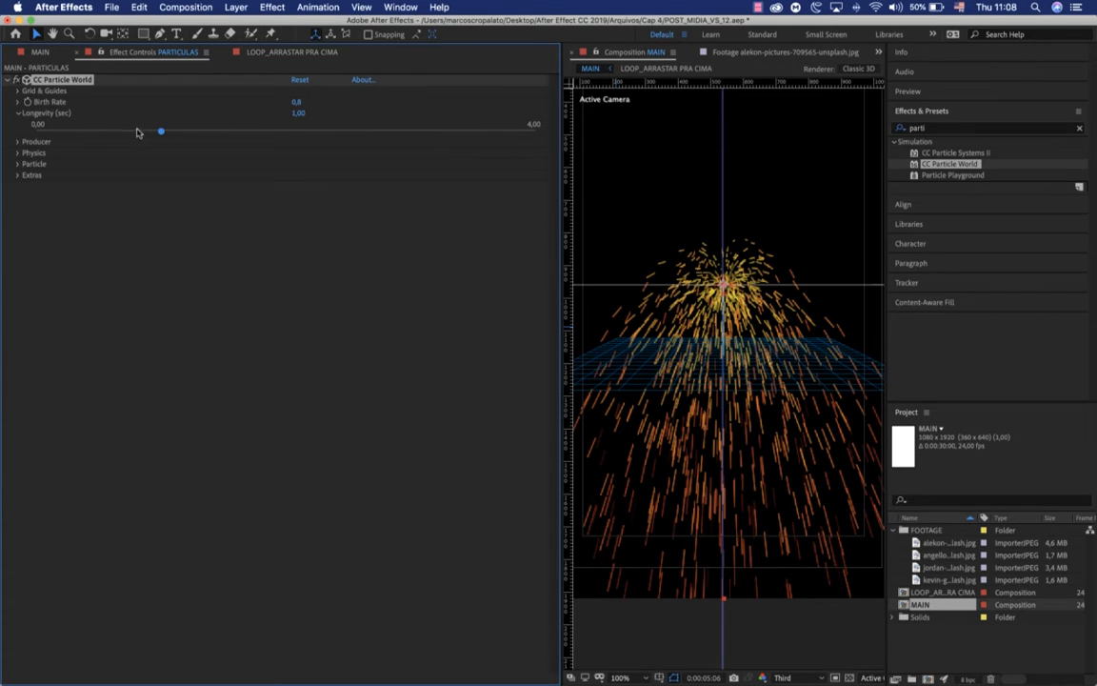
drag(162, 134, 307, 150)
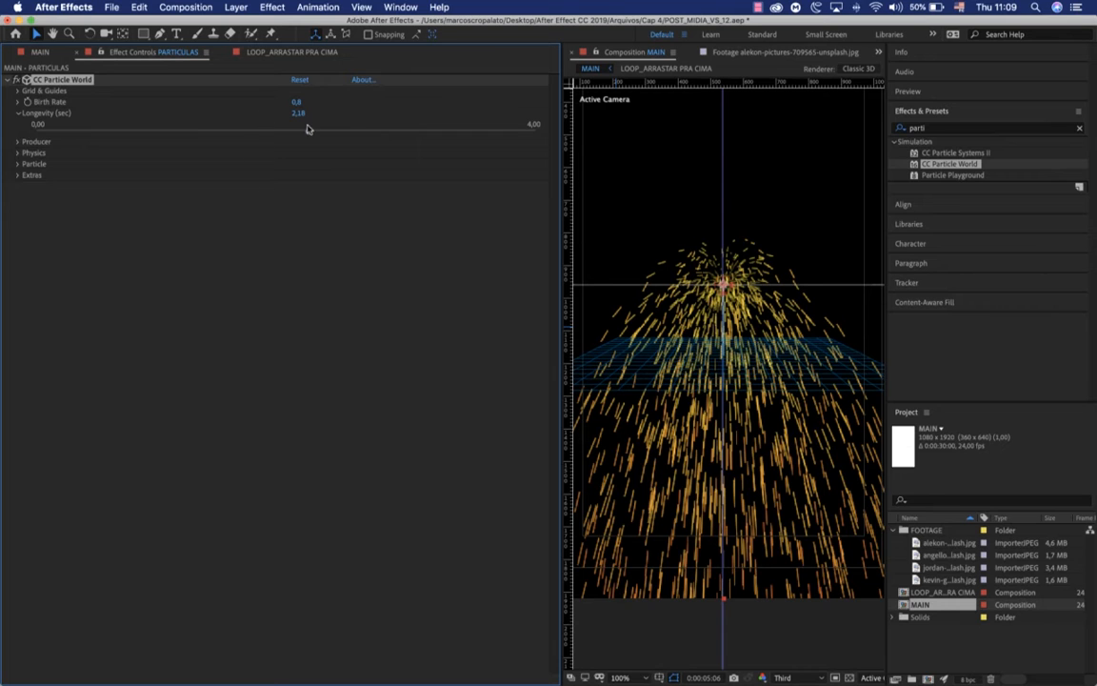
drag(308, 130, 120, 130)
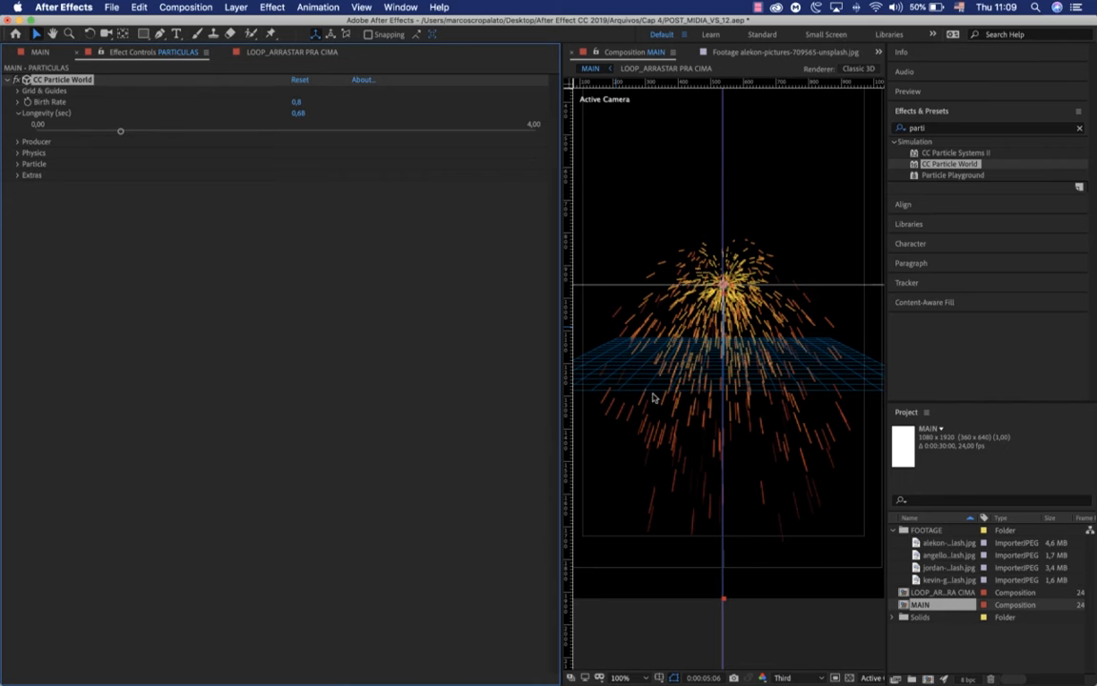
click(16, 164)
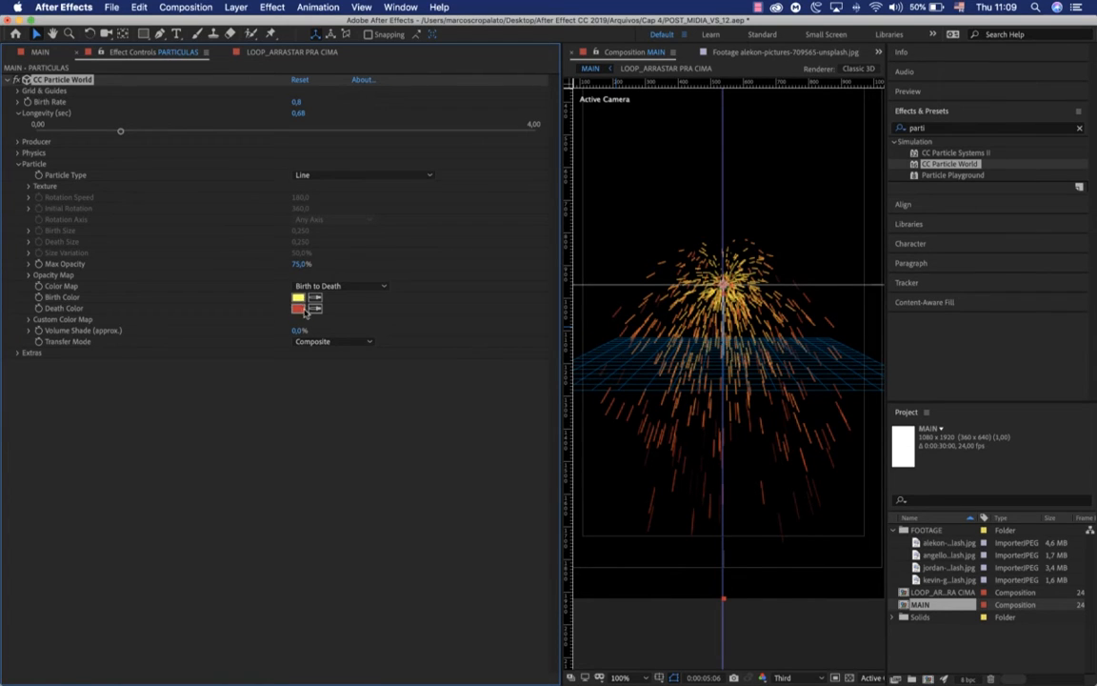
mouse_move(120, 127)
mouse_down()
mouse_move(155, 140)
mouse_move(144, 140)
mouse_move(343, 131)
mouse_move(311, 134)
mouse_up()
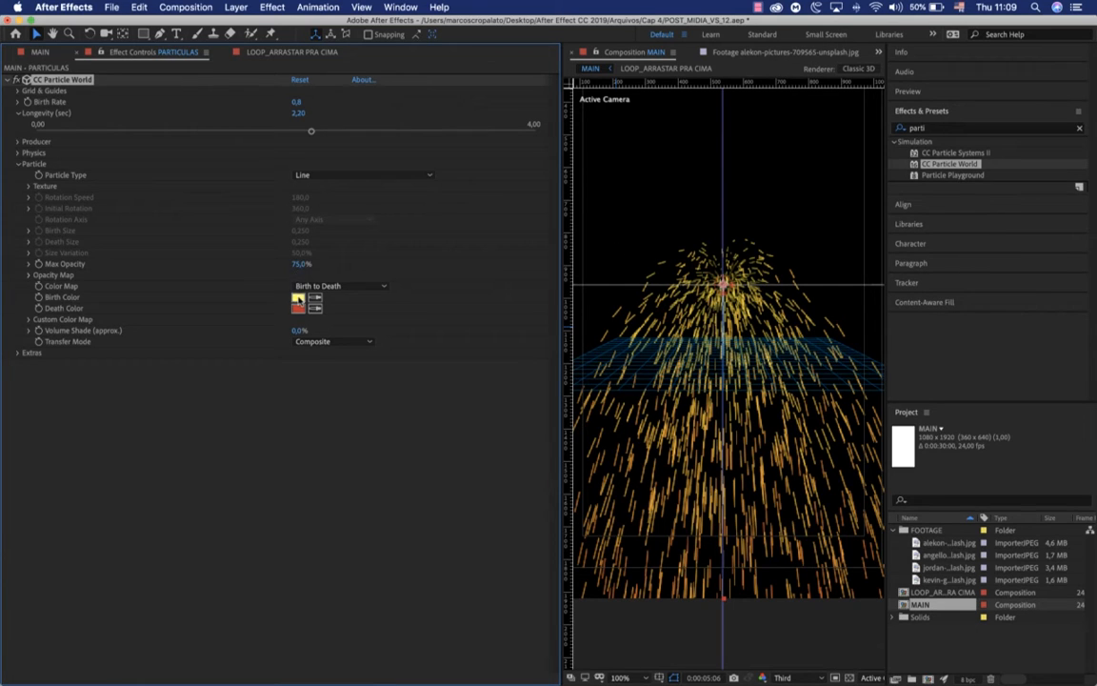
Set the particles' Birth Color to blue 199AD7 and their Death Color to white FFFFFF
click(298, 298)
click(187, 175)
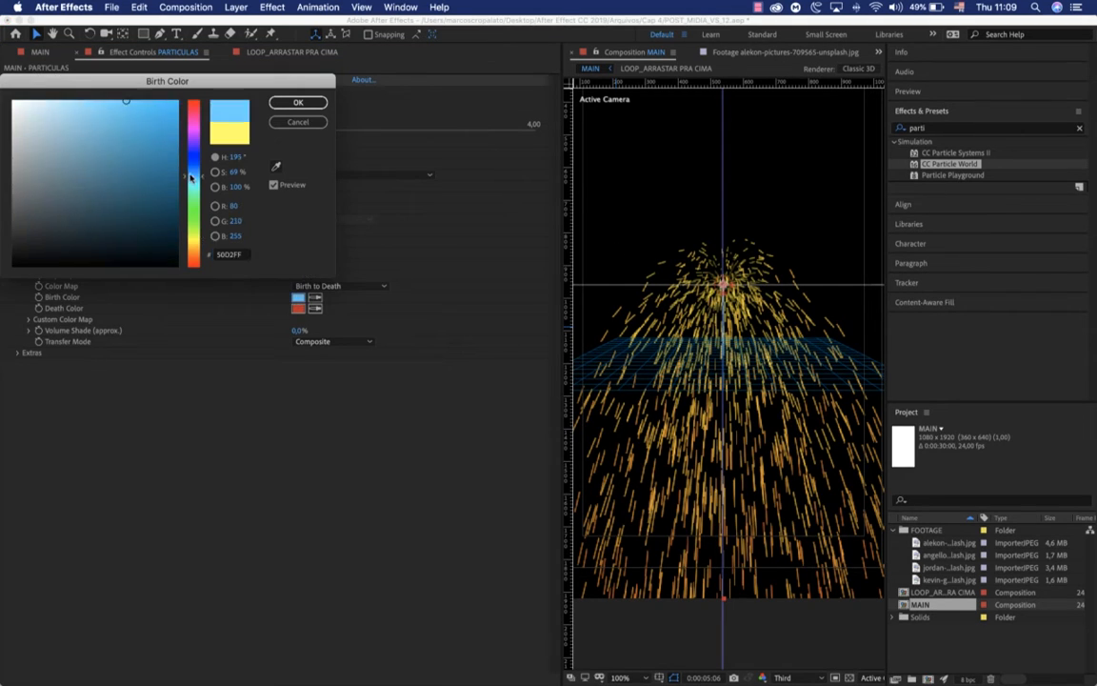
click(159, 133)
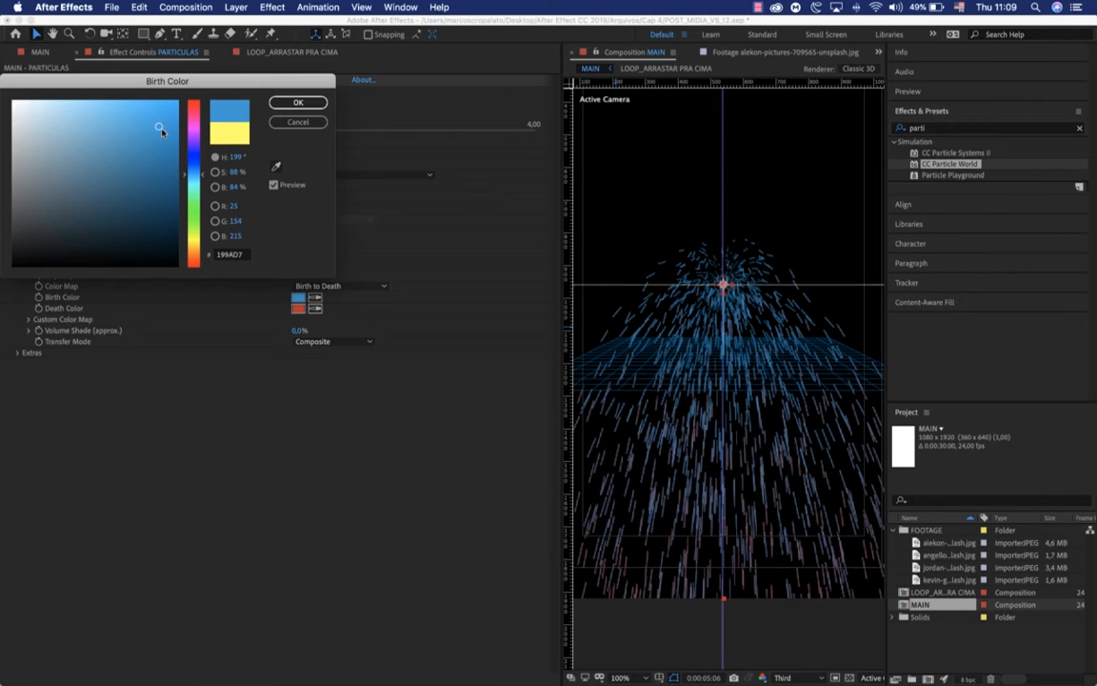
click(298, 102)
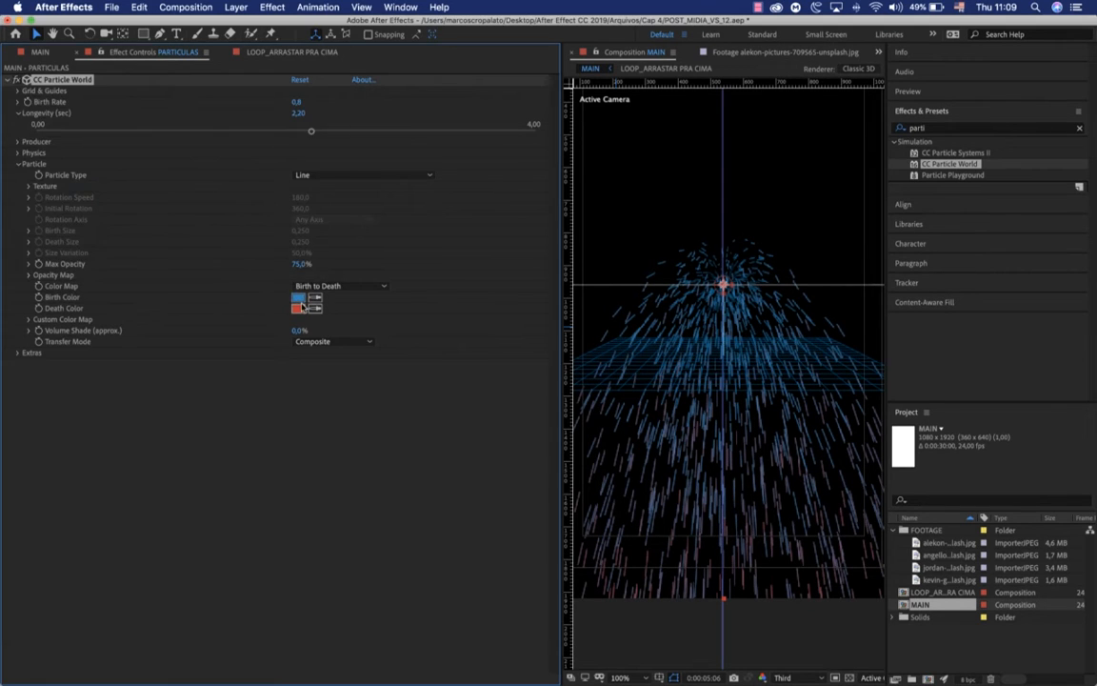
click(298, 308)
drag(43, 112, 16, 91)
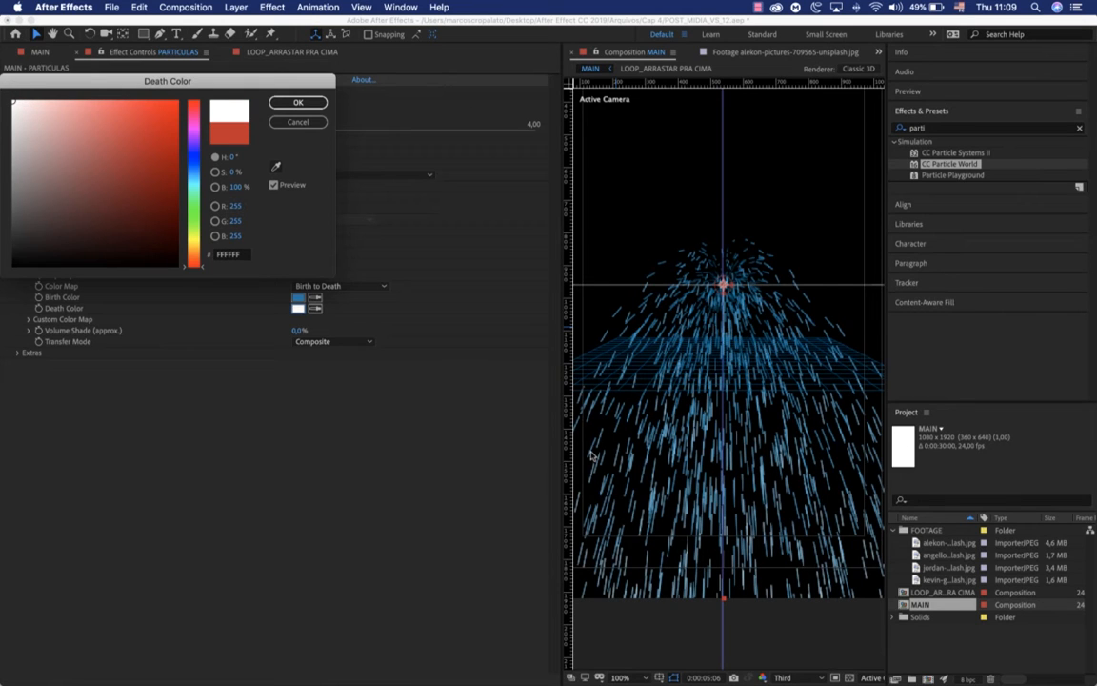
click(296, 102)
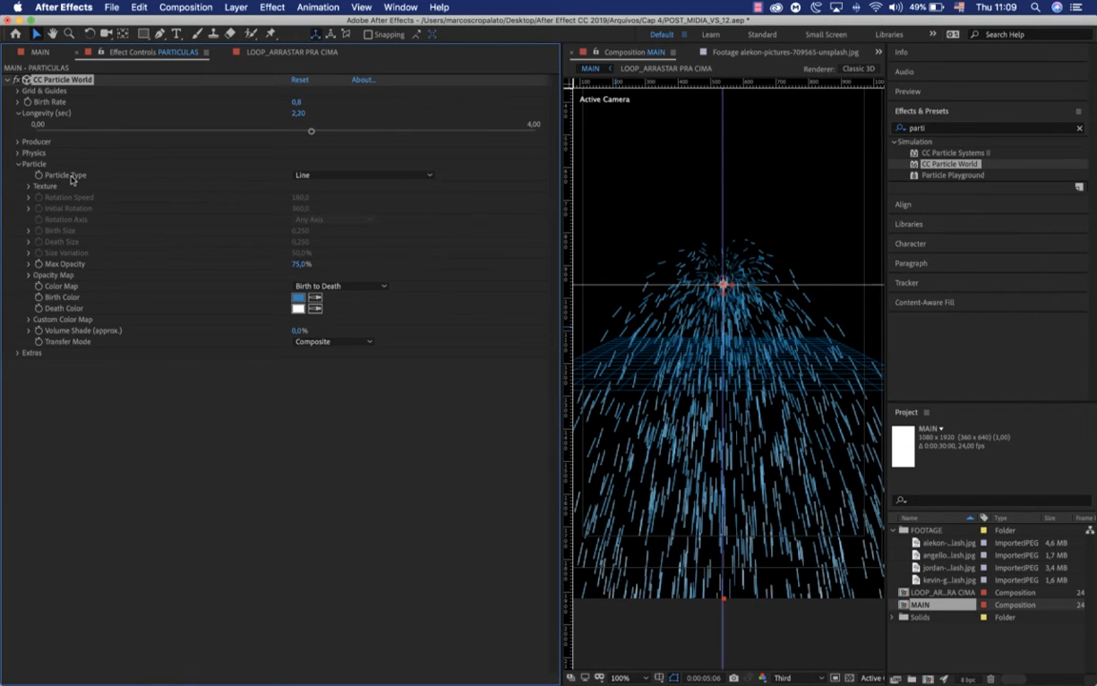
Try the particle types Shaded Sphere, Faded Sphere, Darken&Faded Sphere, Motion Polygon and QuadPolygon, and settle on Faded Sphere
click(350, 175)
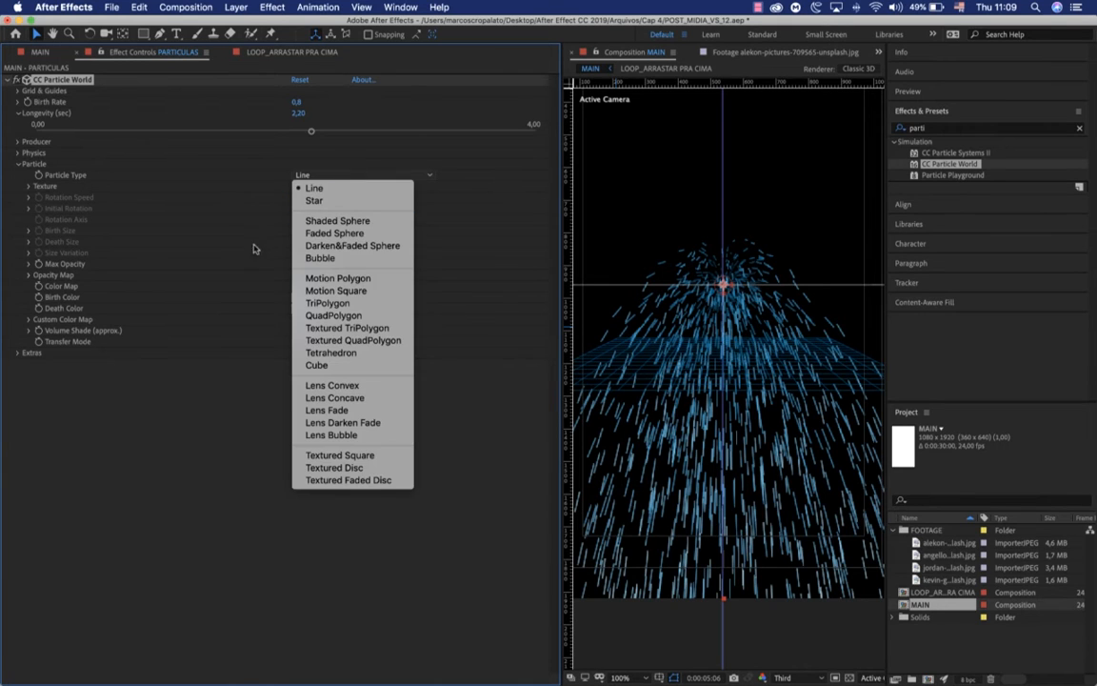
click(345, 222)
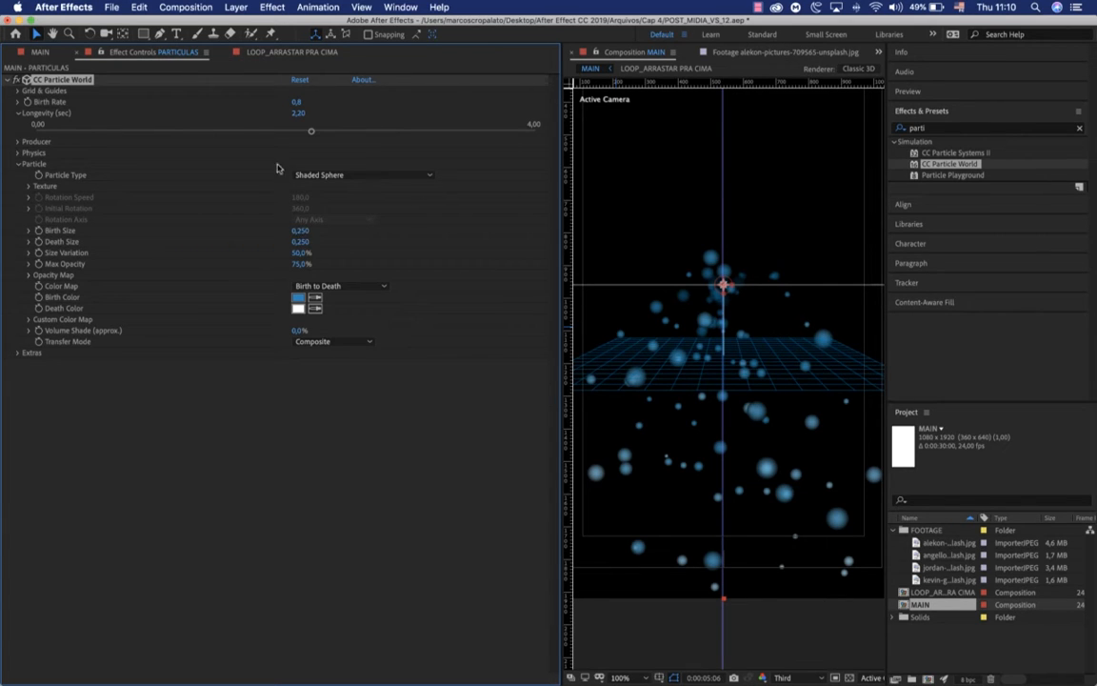
click(311, 176)
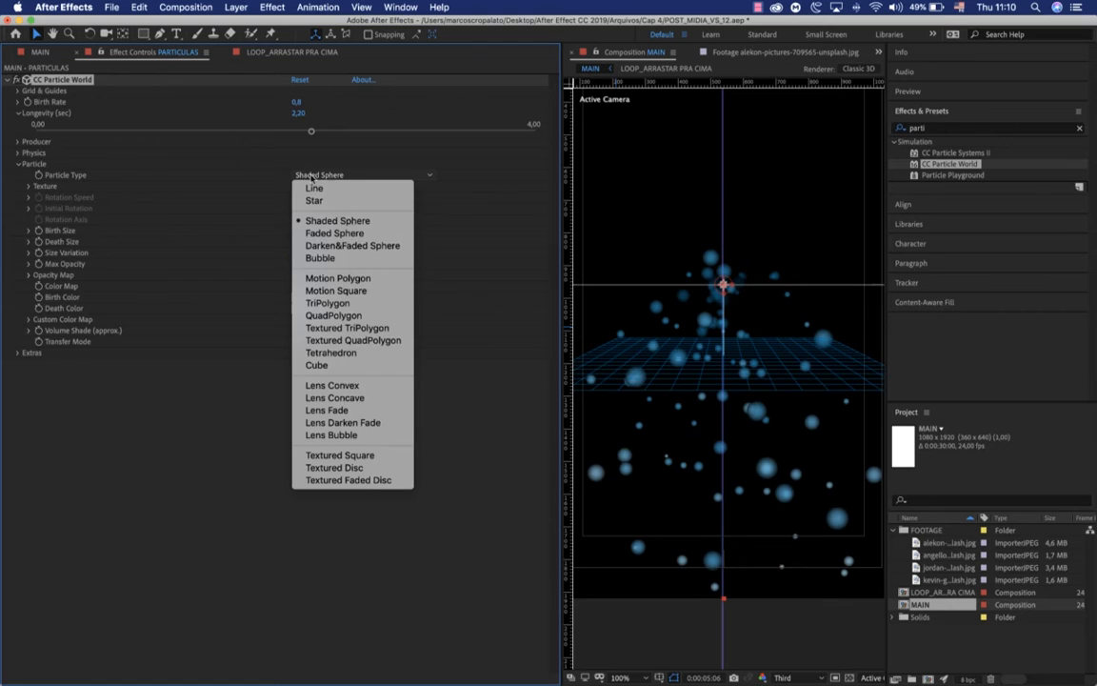
click(336, 236)
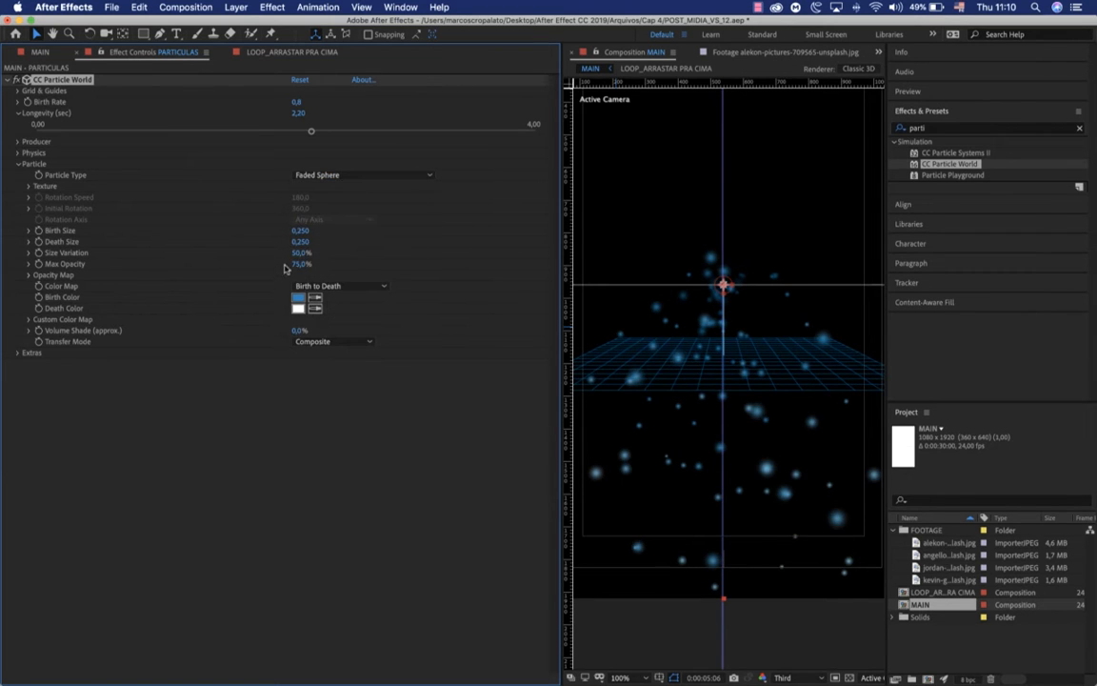
click(318, 175)
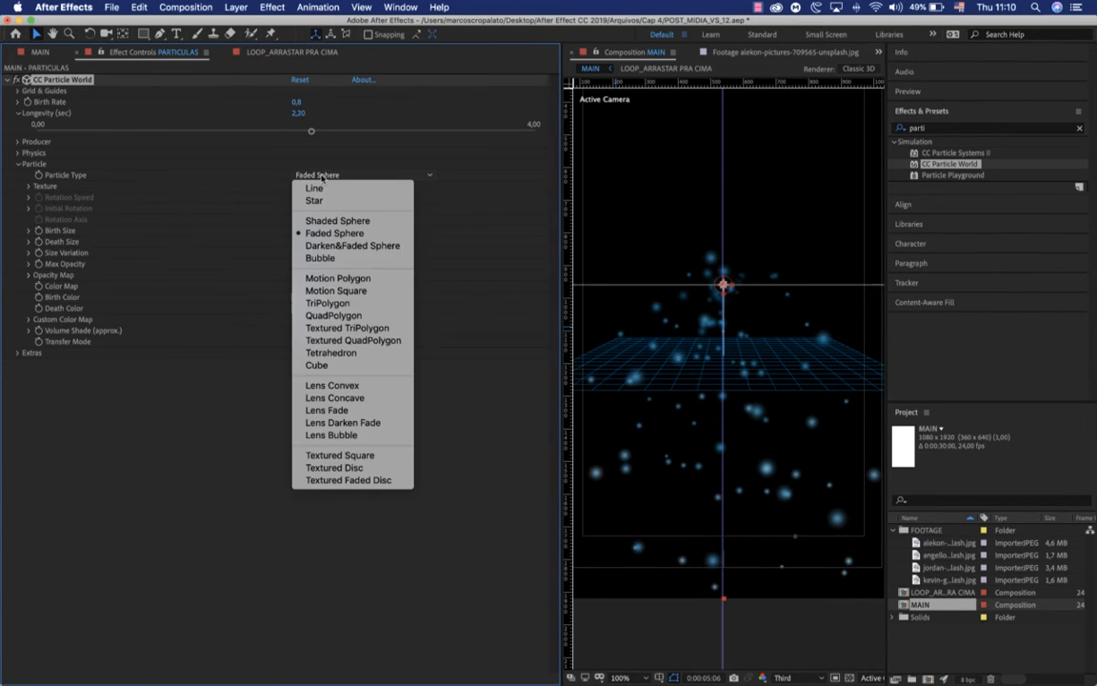
click(319, 244)
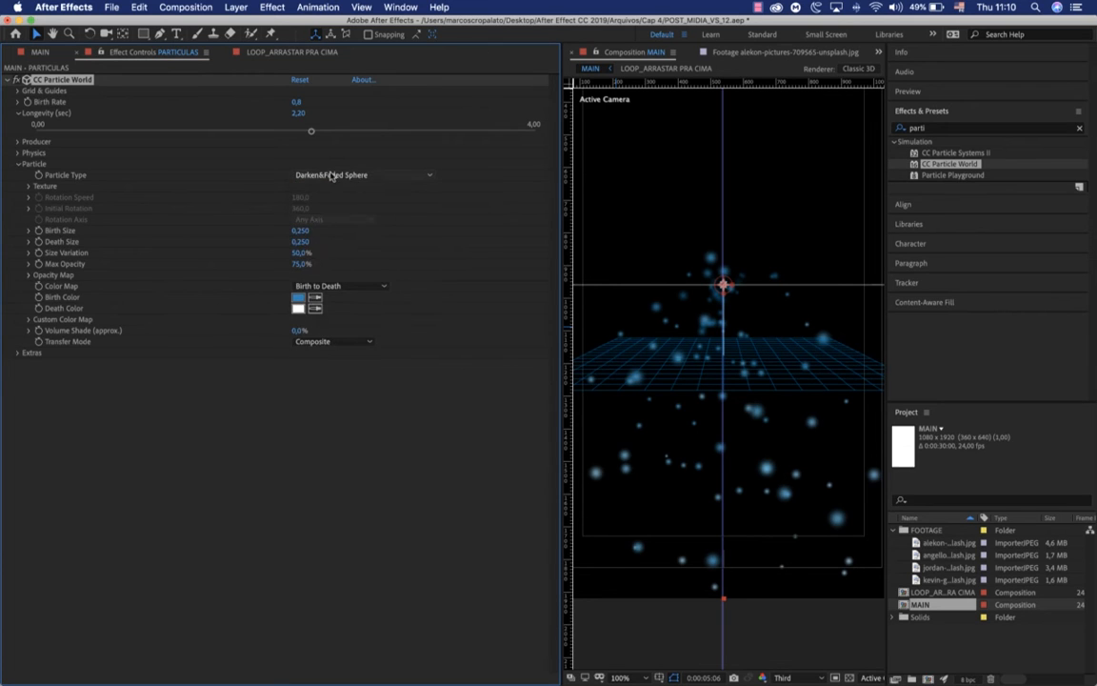
click(332, 175)
click(332, 271)
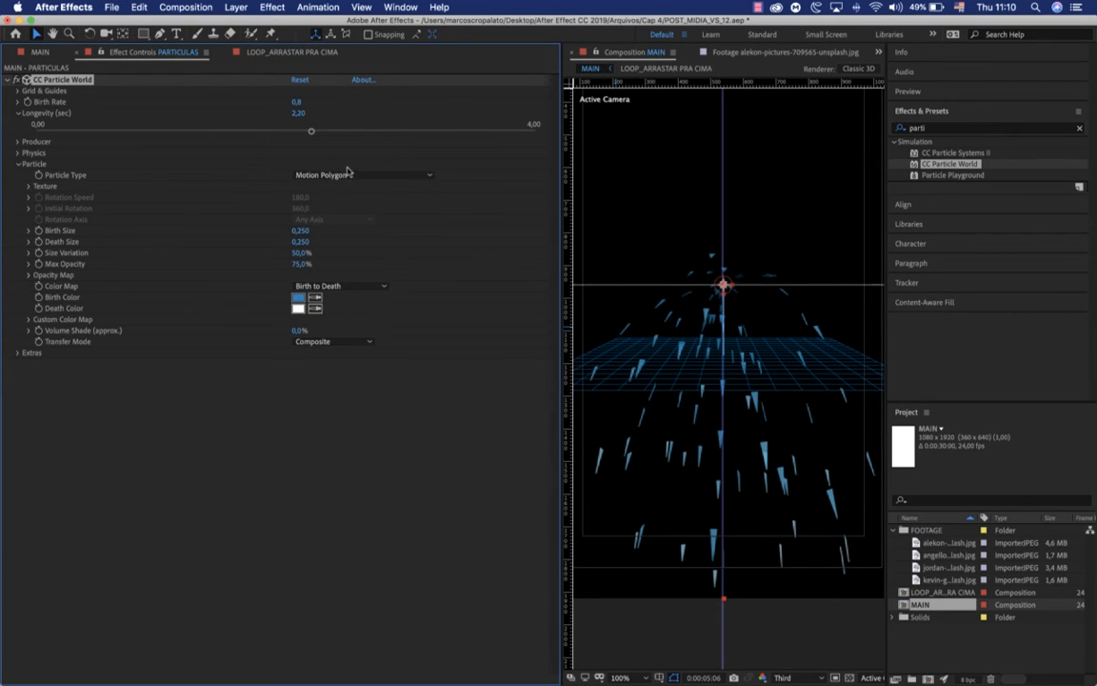
click(336, 175)
click(336, 303)
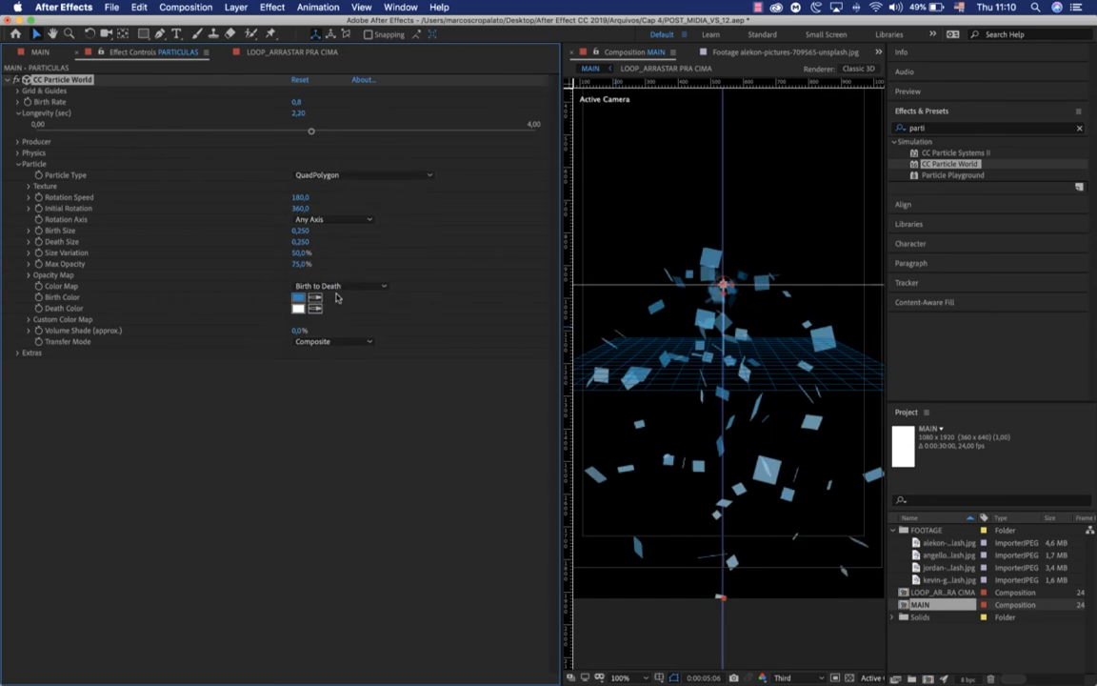
click(337, 174)
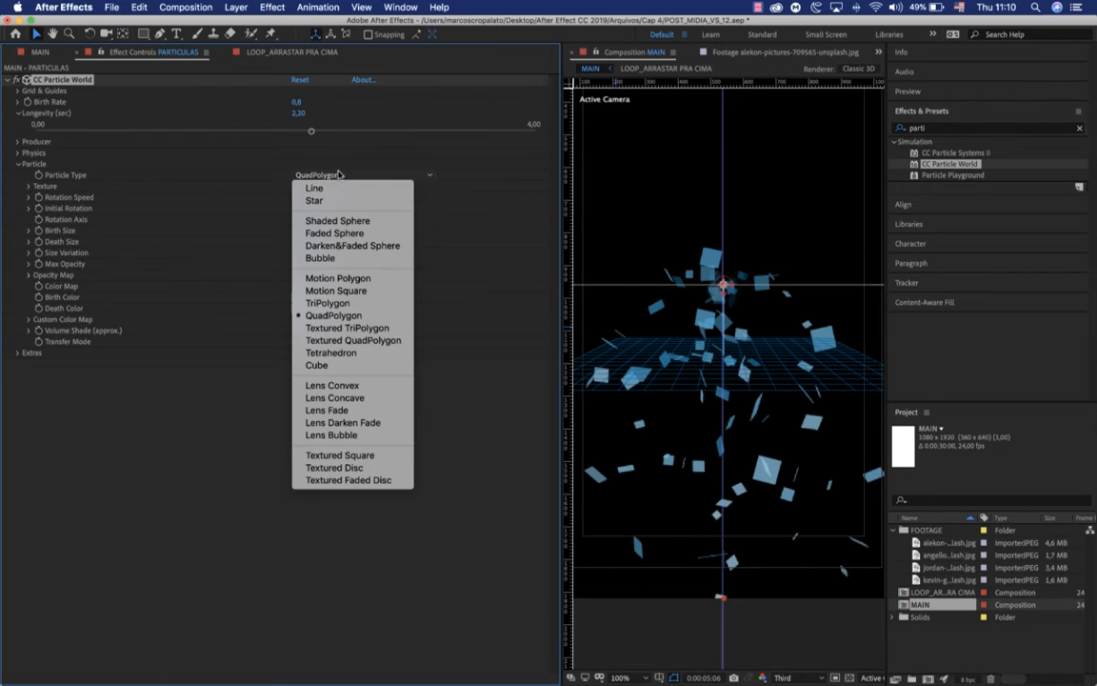
click(320, 234)
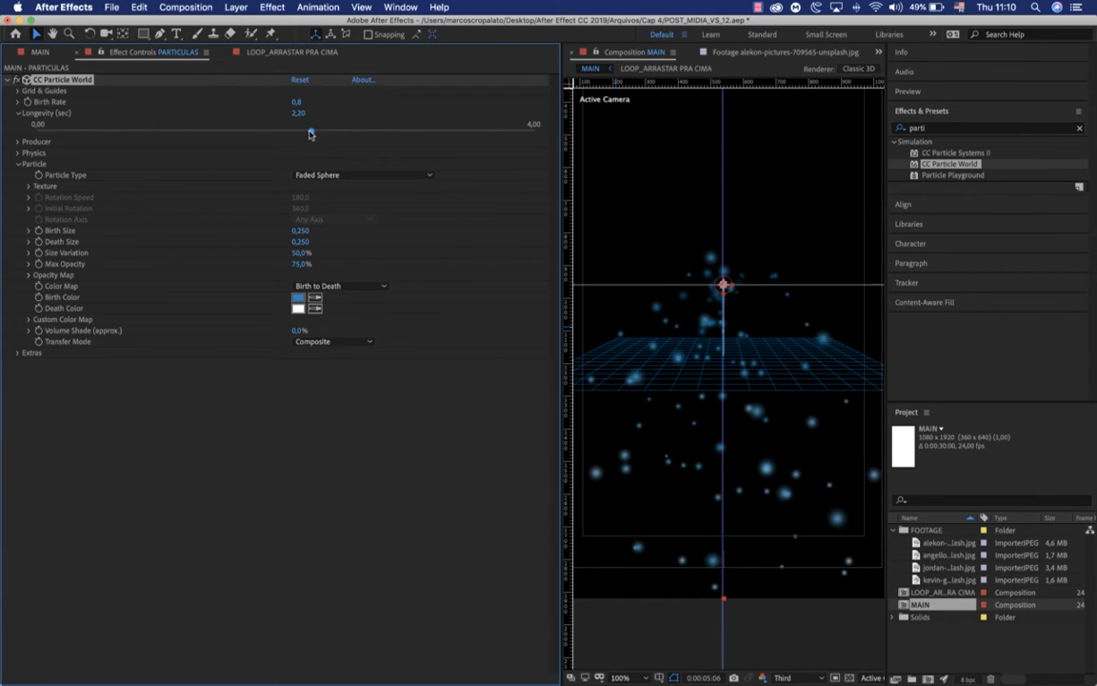
Set the particle Longevity to 1.45 seconds, and try a Producer Position X of 0.41 before undoing that shift
drag(311, 135, 216, 135)
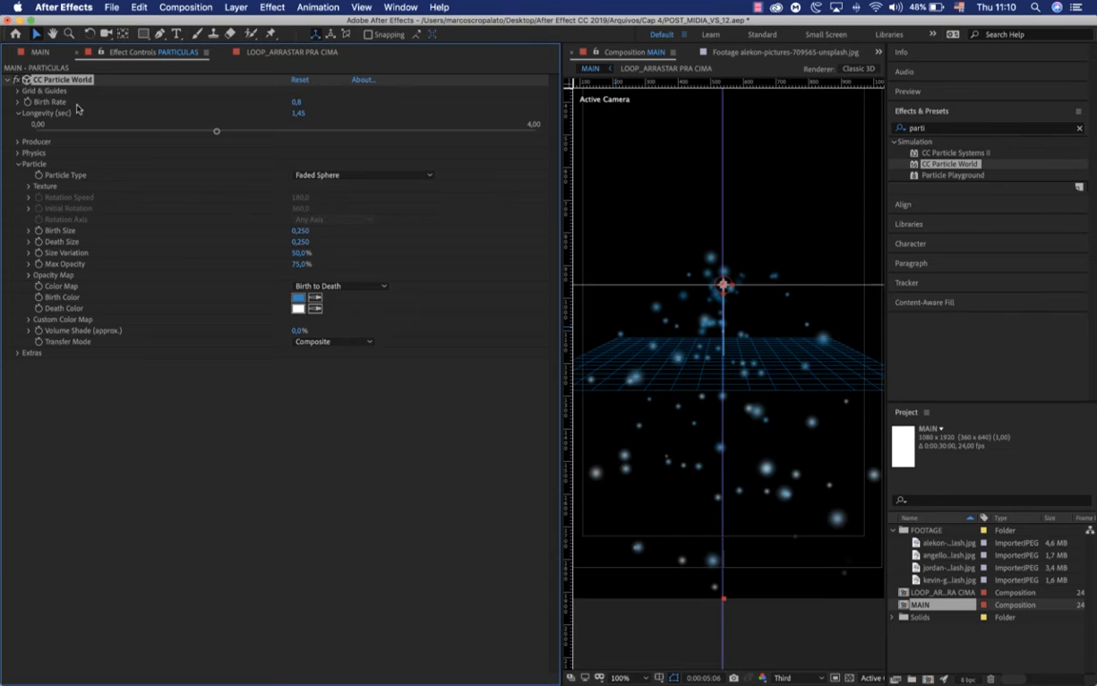
click(18, 142)
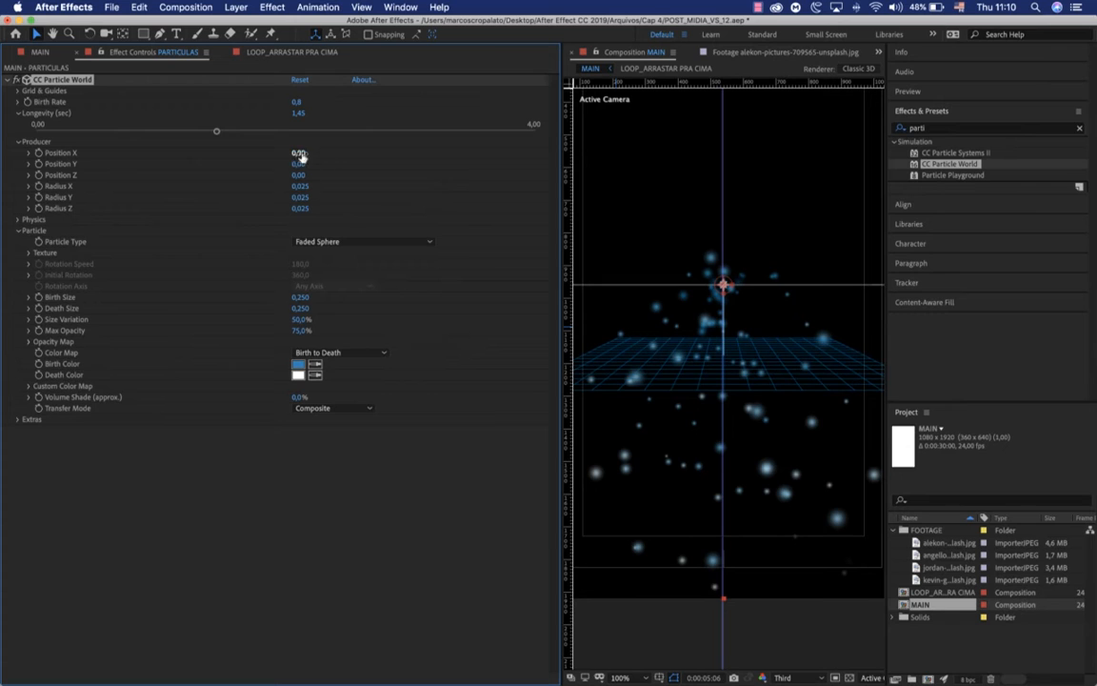
drag(298, 152, 318, 155)
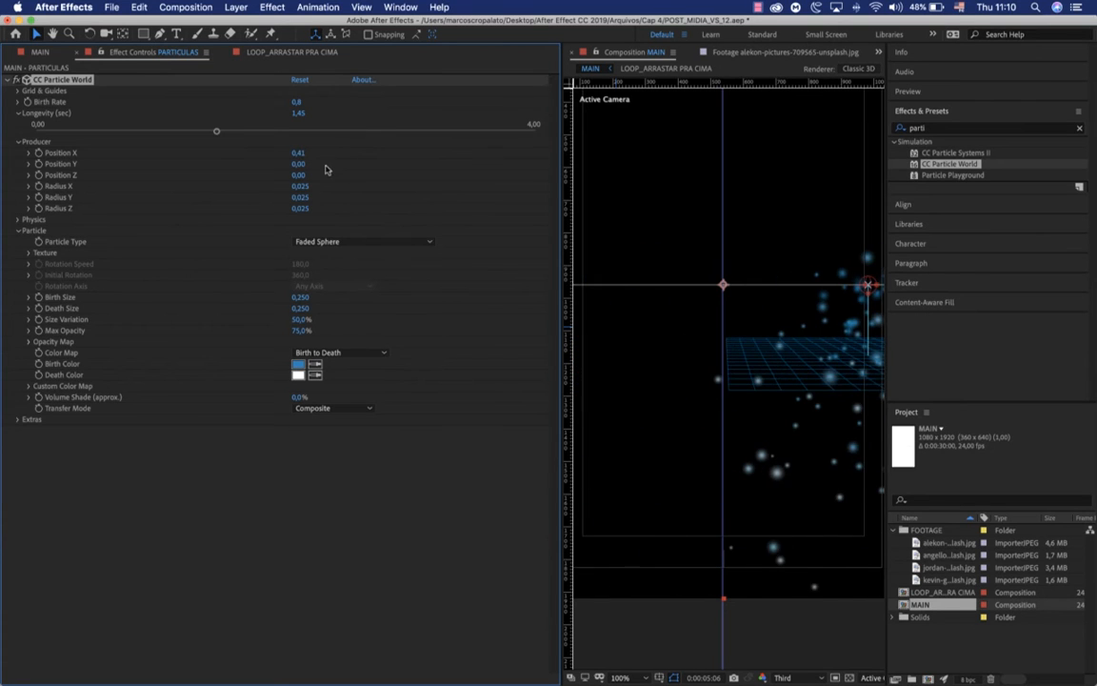
key(super+z)
Spread the particle producer by setting Radius X to 0.985, Radius Y to 1.335 and Radius Z to 1.075
key(comma)
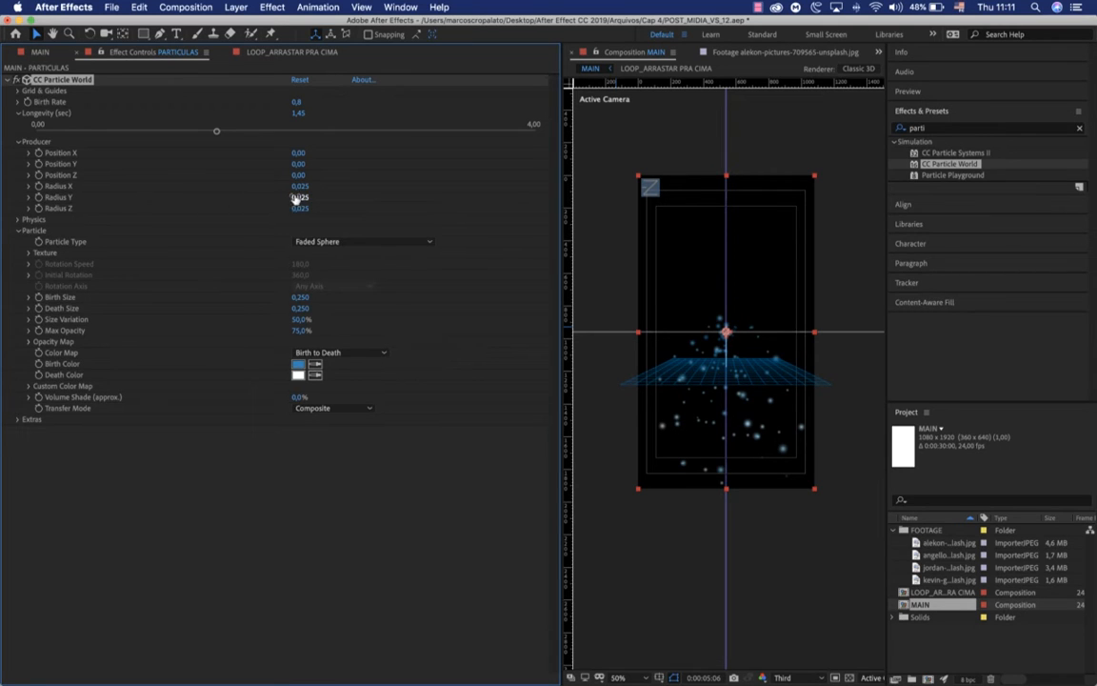
drag(300, 186, 369, 189)
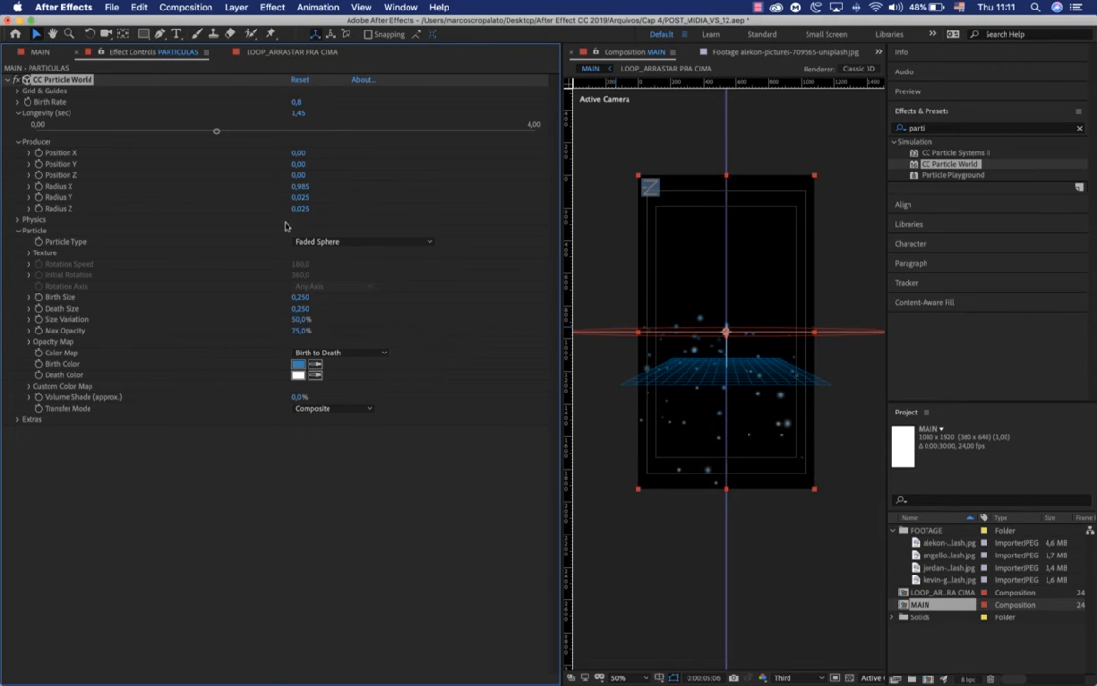
drag(301, 198, 391, 202)
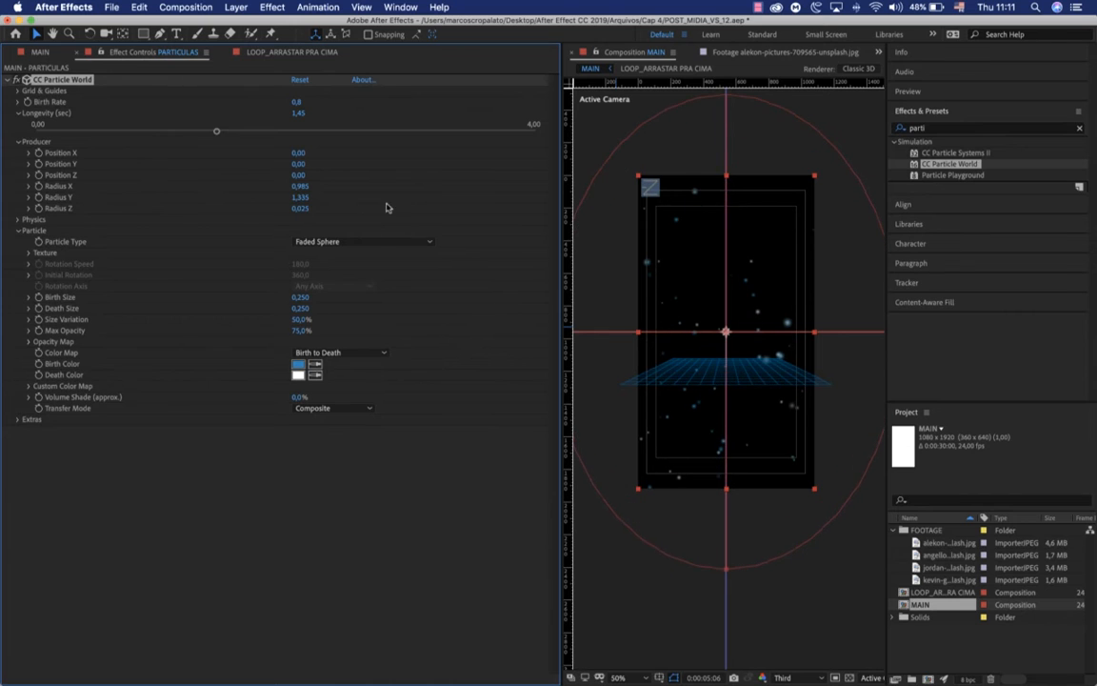
drag(299, 209, 367, 208)
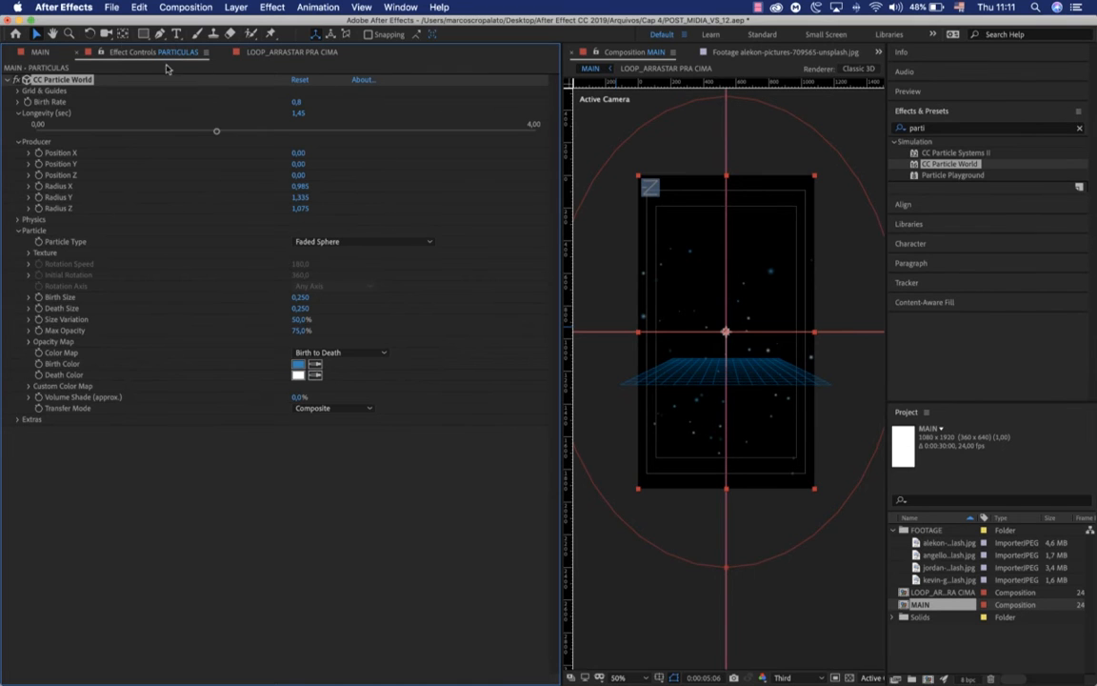
Preview the soloed PARTICULAS layer from near the start of the MAIN composition
click(48, 52)
click(282, 78)
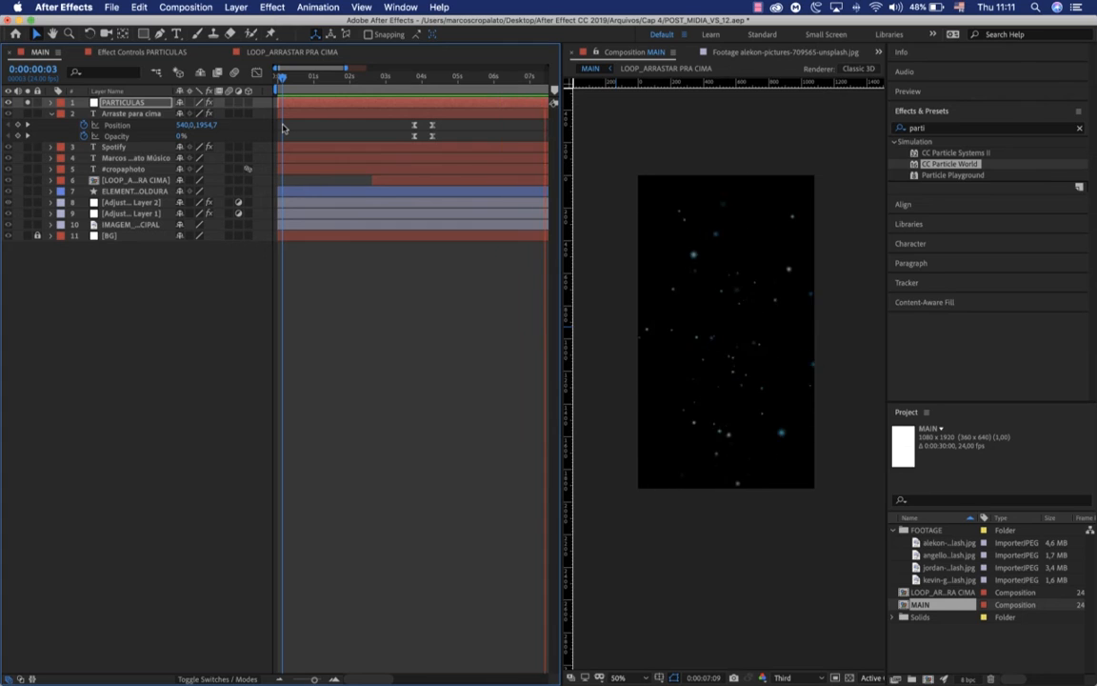
key(space)
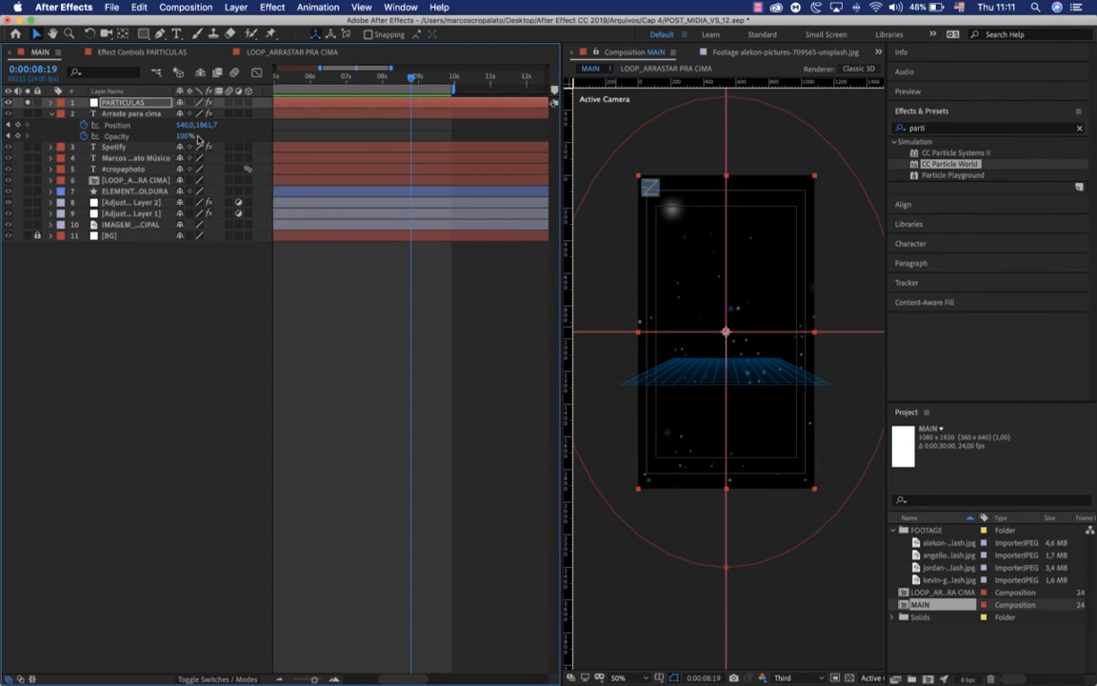
Unsolo the PARTICULAS layer and preview the particles over the full composition from its beginning
click(26, 102)
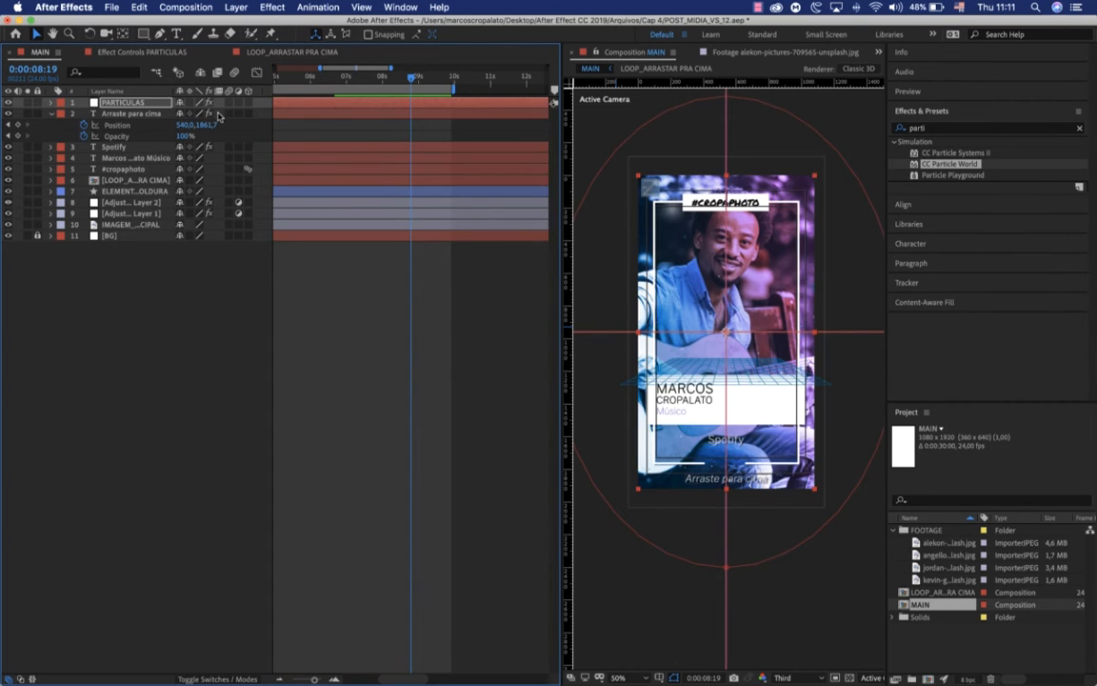
drag(315, 77, 272, 122)
key(space)
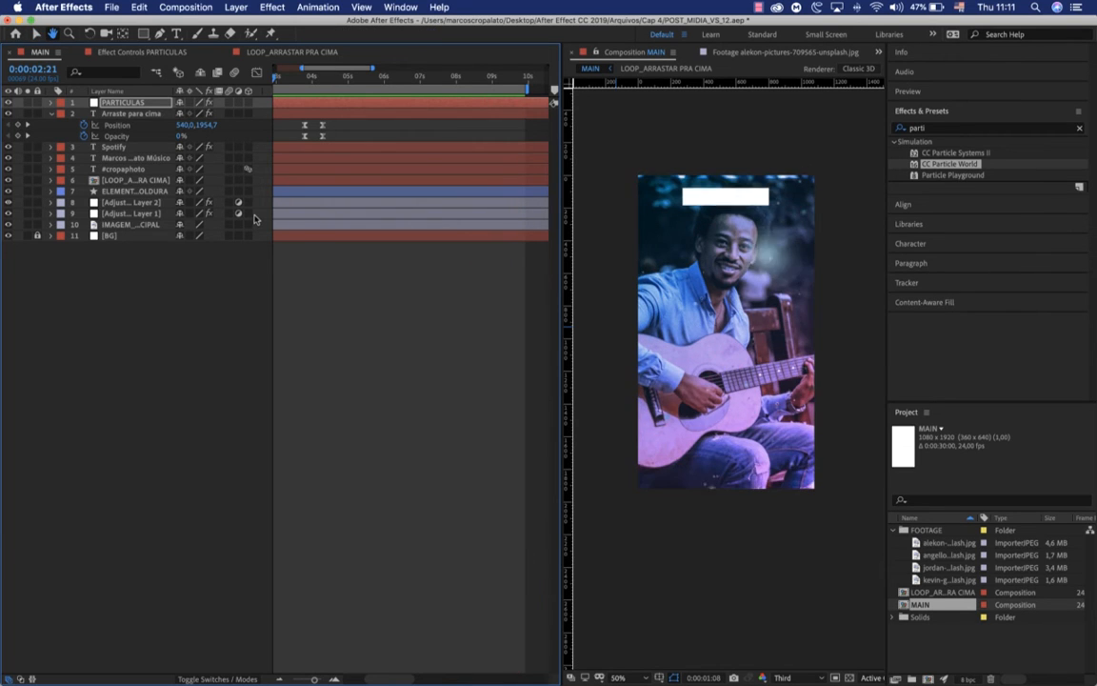
key(space)
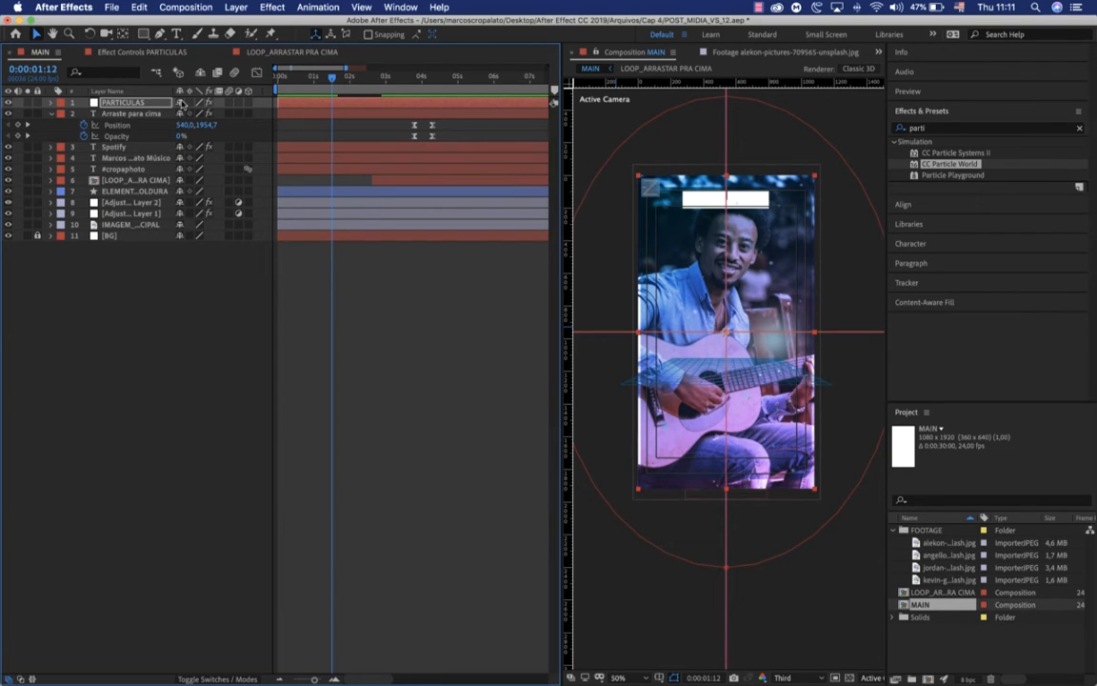
Change the Physics animation of CC Particle World to Vortex and preview the composition
click(134, 51)
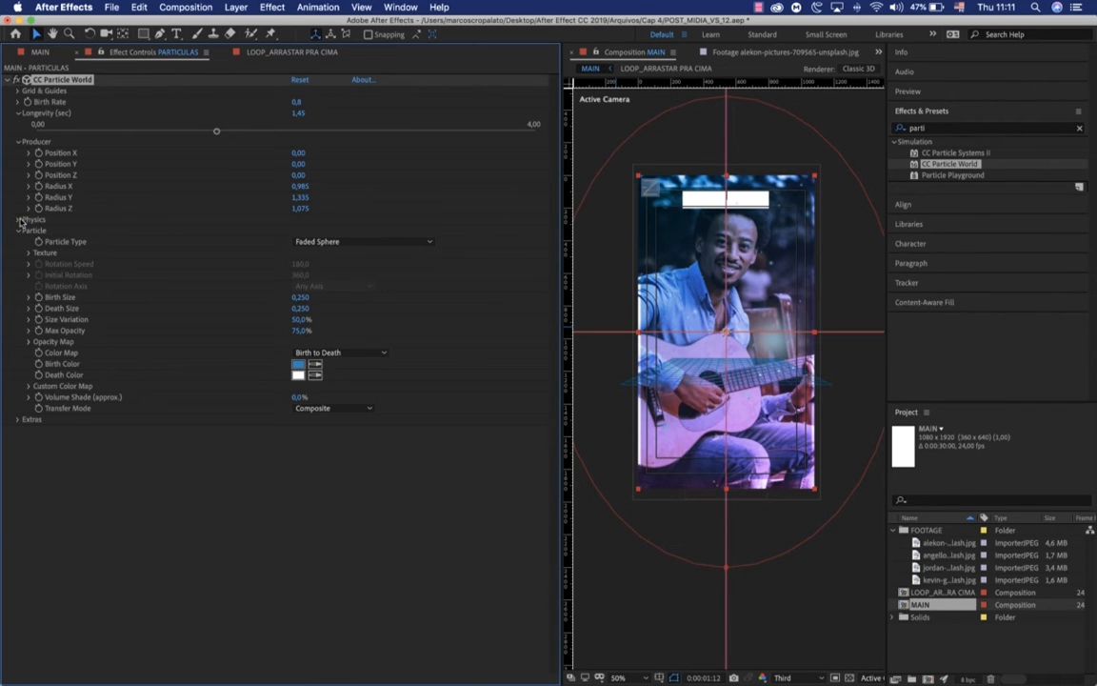
click(18, 220)
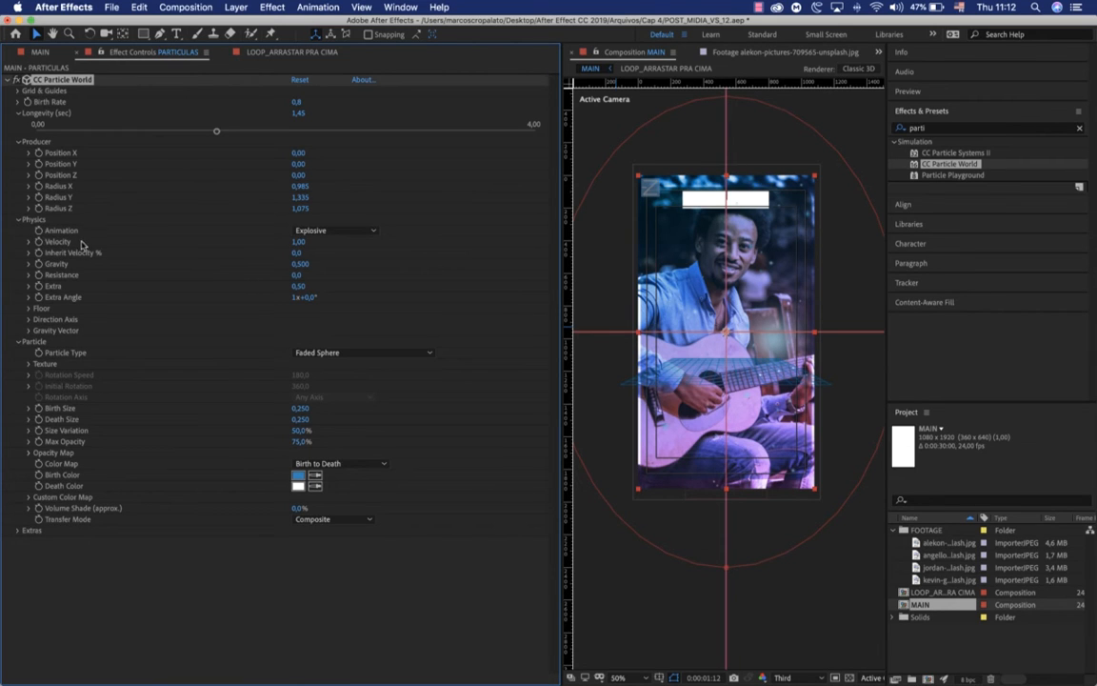
click(312, 230)
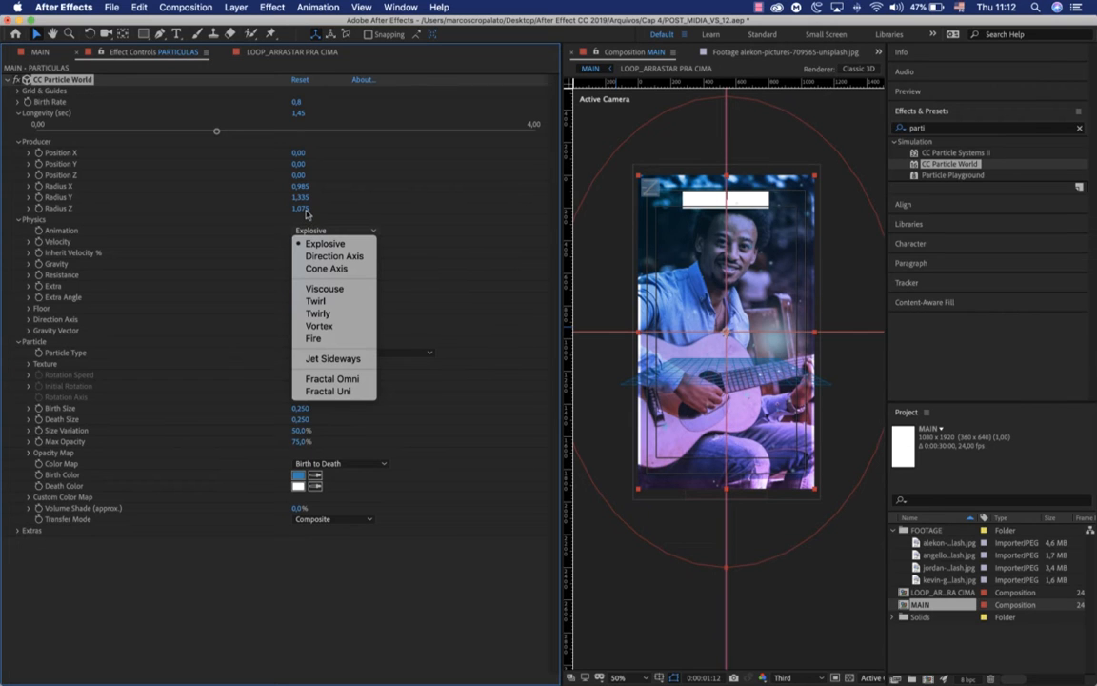
click(322, 325)
key(space)
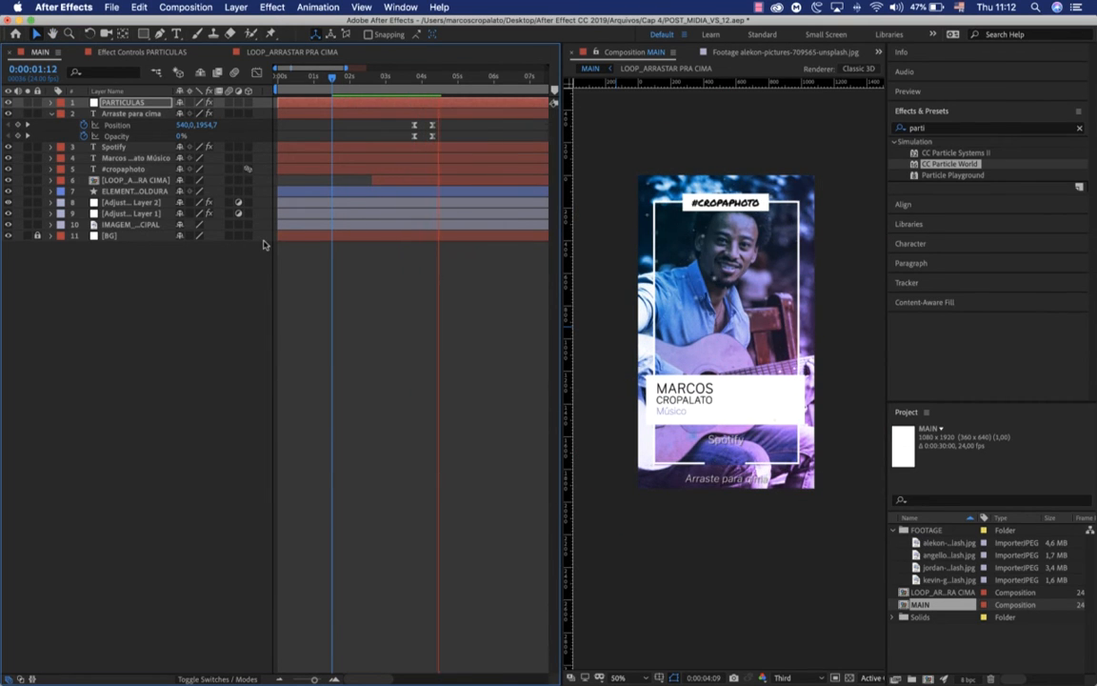
key(space)
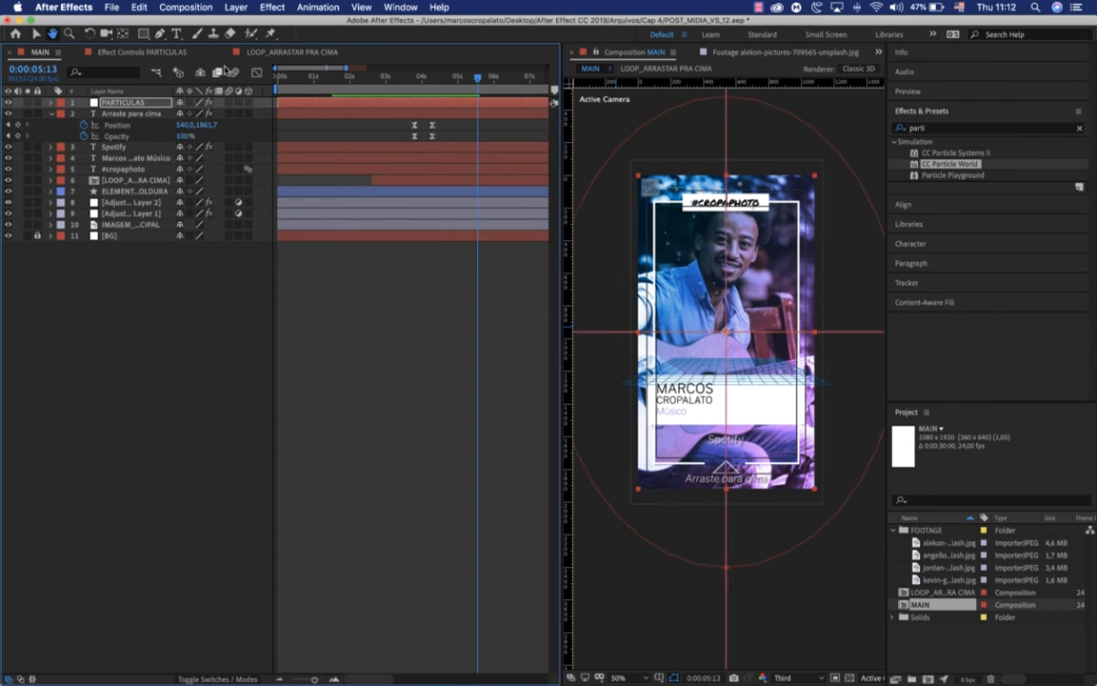
Return the Physics animation of CC Particle World to Explosive
click(161, 53)
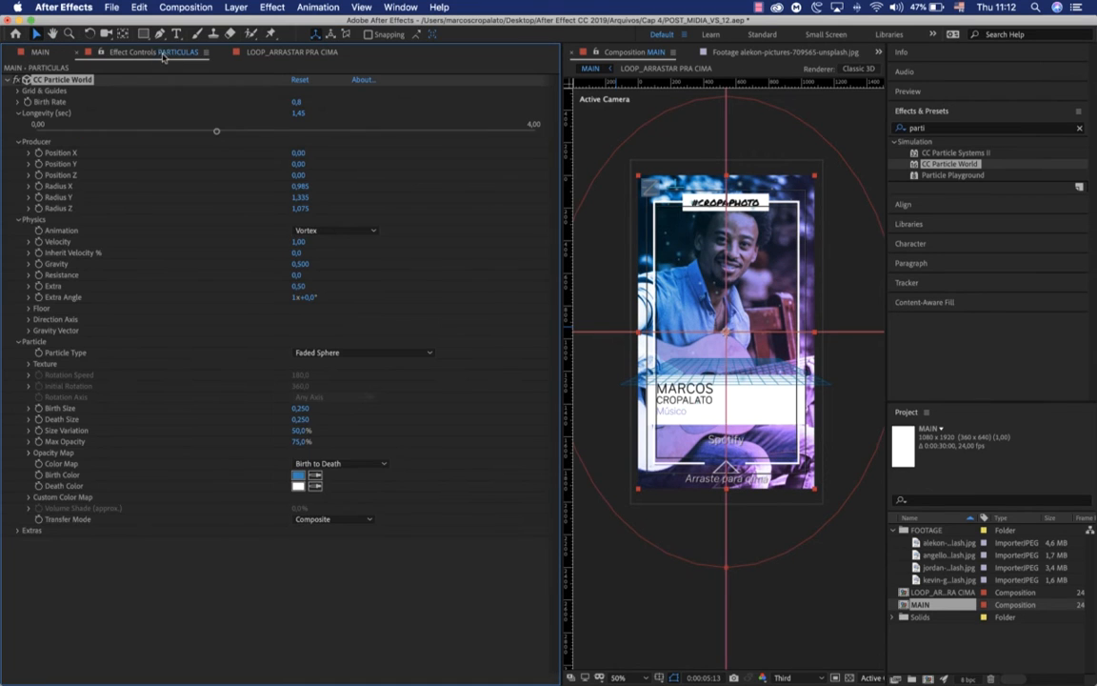
click(320, 234)
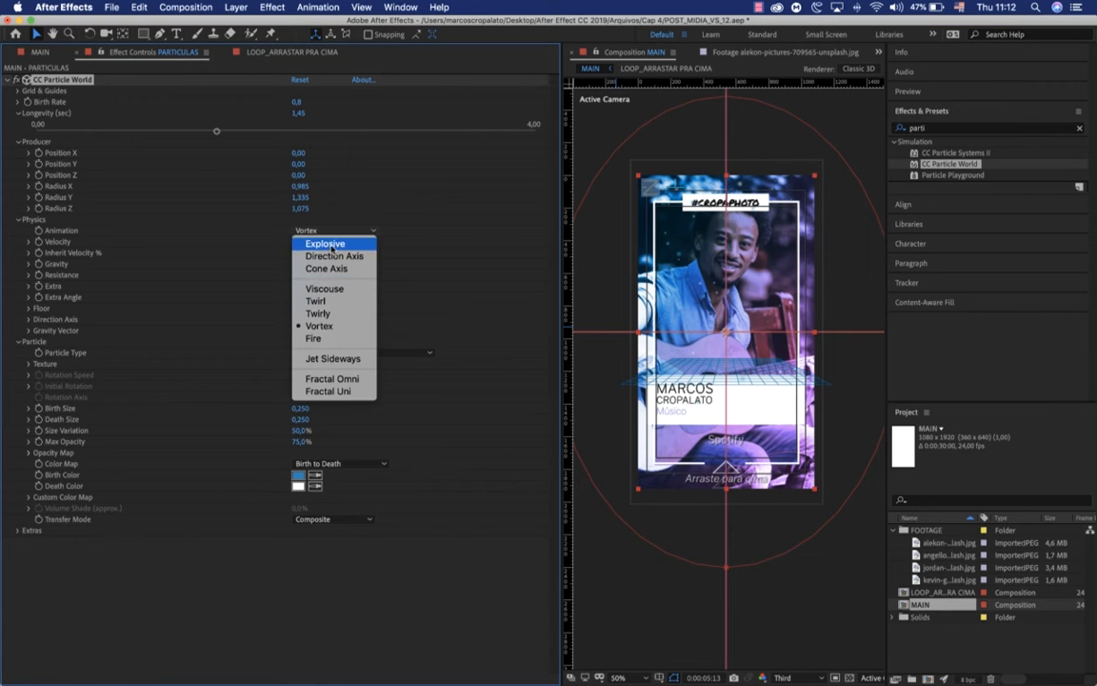
click(290, 291)
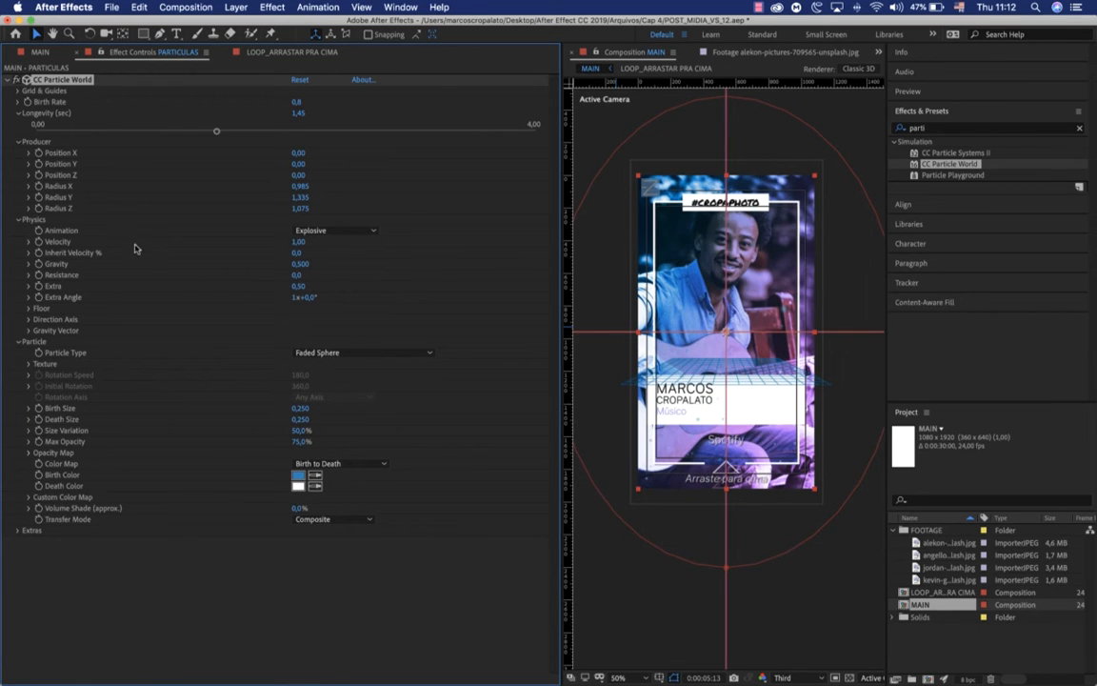
Set the Physics Velocity of CC Particle World to 0,51 and move the composition time to 0:00:04:18
click(298, 242)
text(1)
click(42, 51)
drag(437, 80, 406, 80)
click(174, 54)
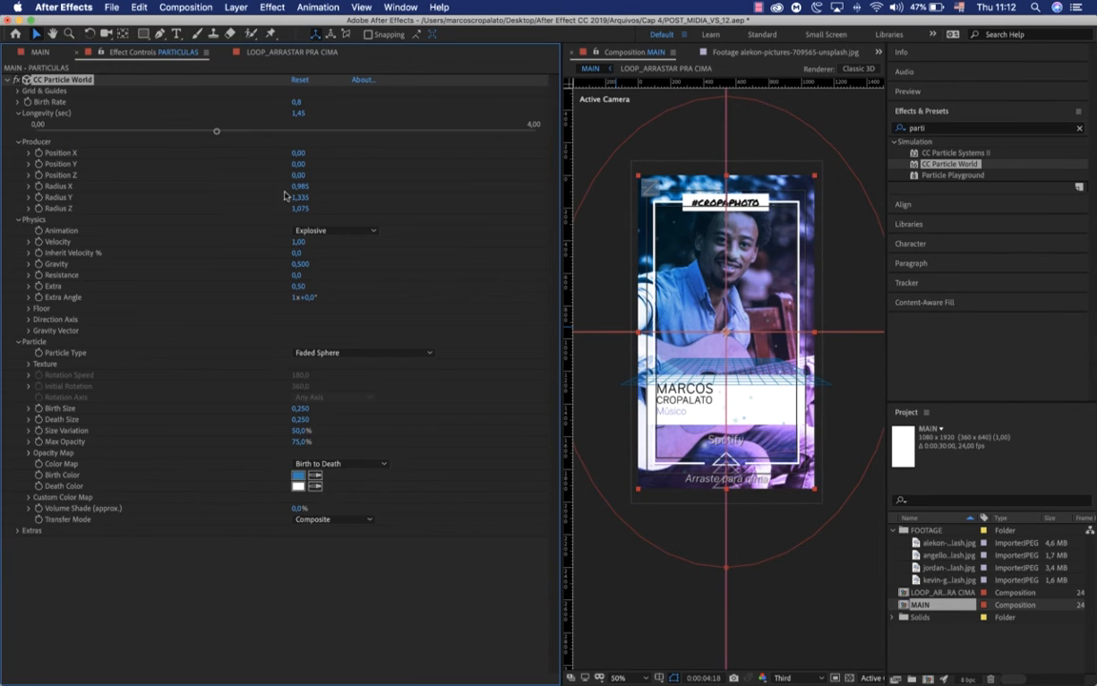
drag(301, 243, 275, 252)
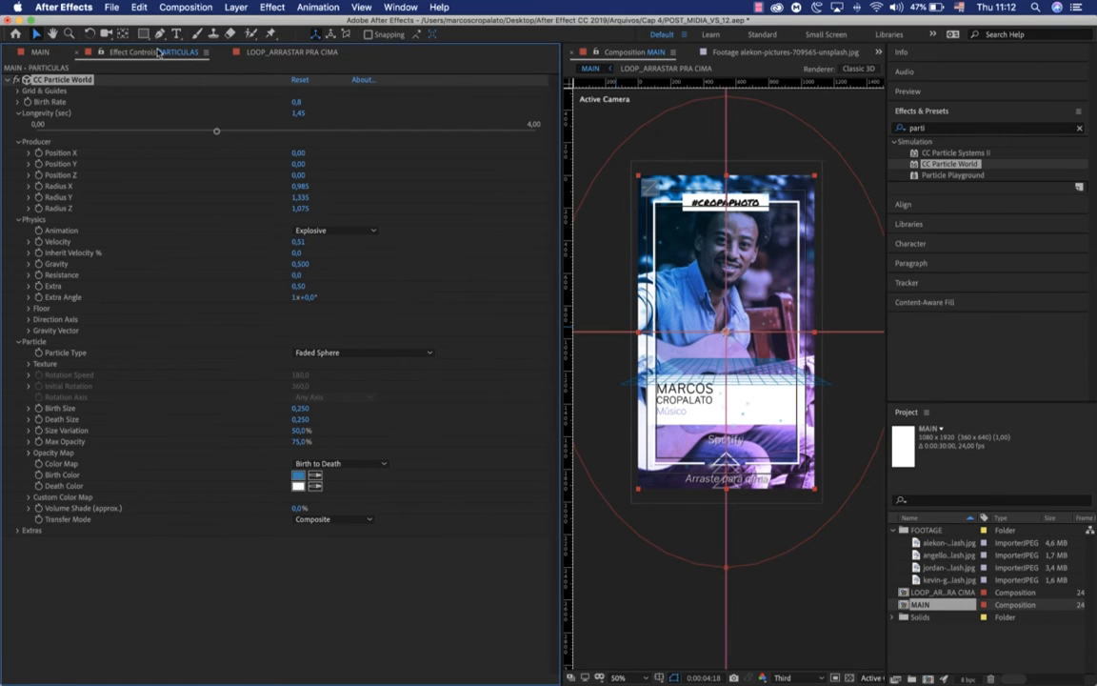
Preview the MAIN composition from 0:00:01:02 to check the slower particles
click(43, 51)
click(317, 77)
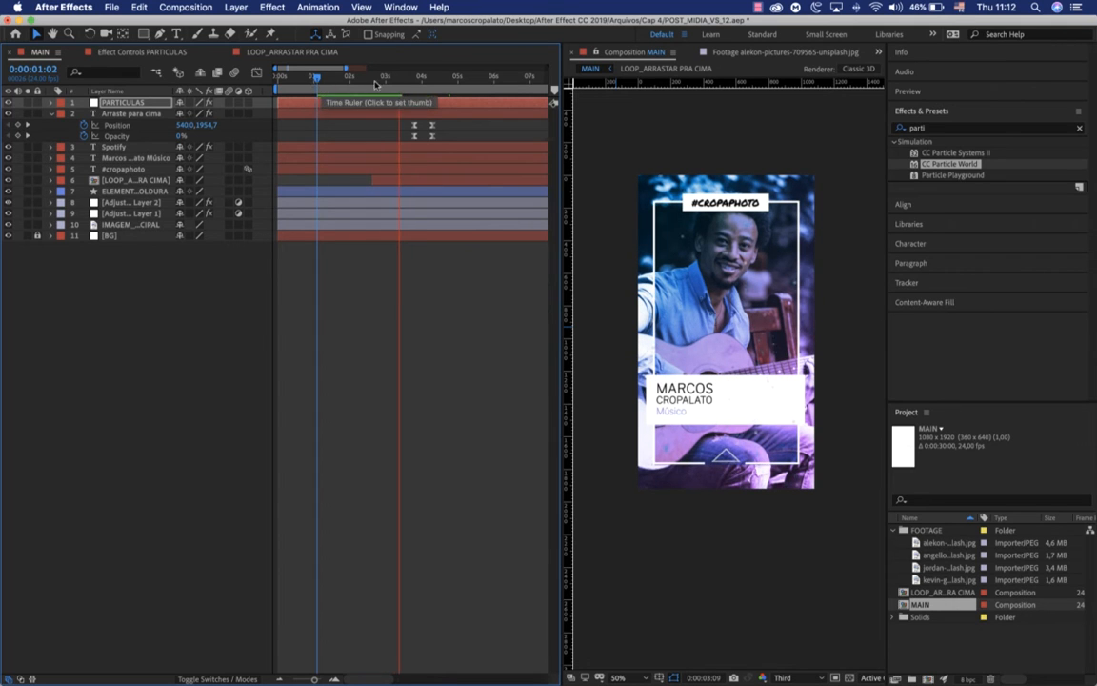
key(space)
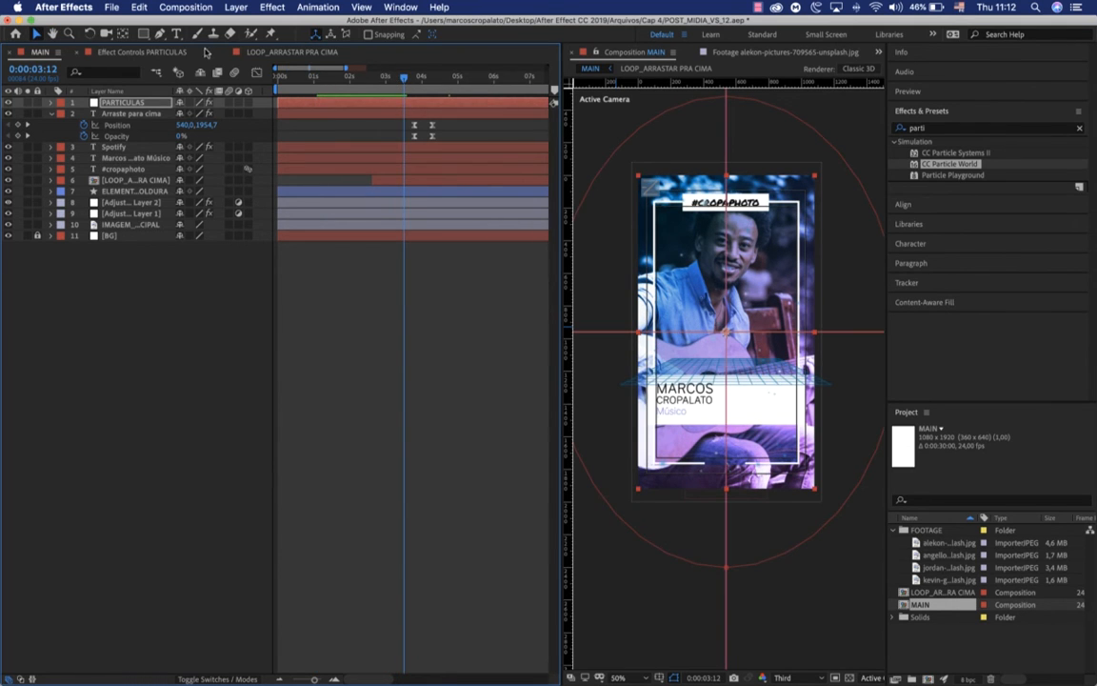
Set the Physics Gravity of CC Particle World to 0
click(169, 52)
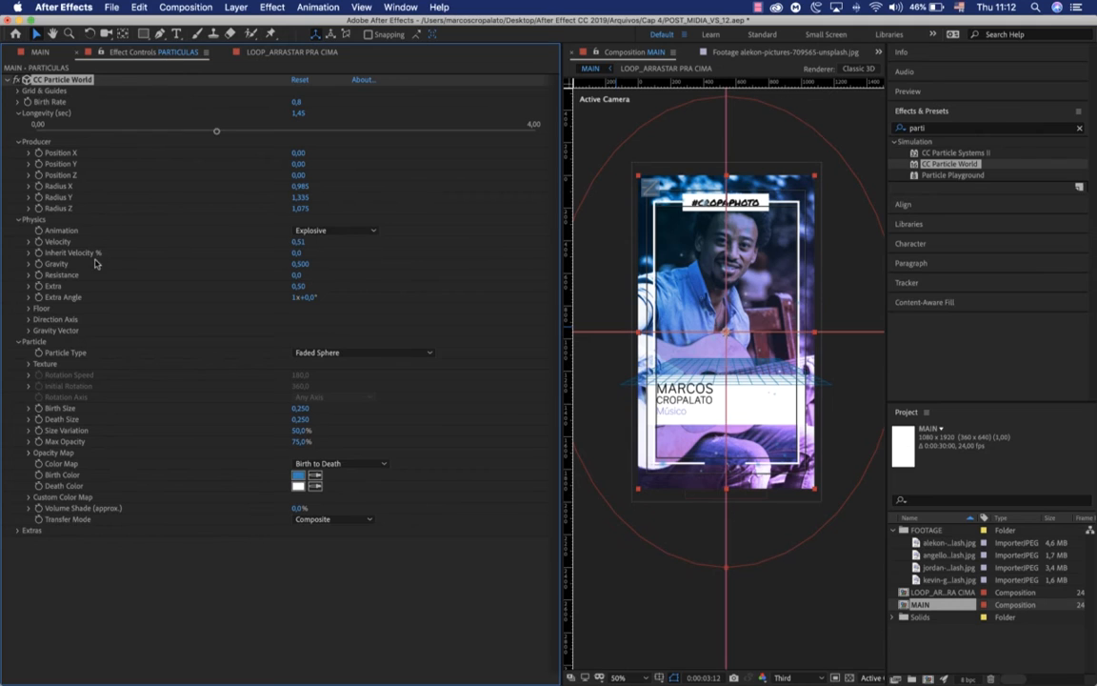
drag(297, 264, 279, 265)
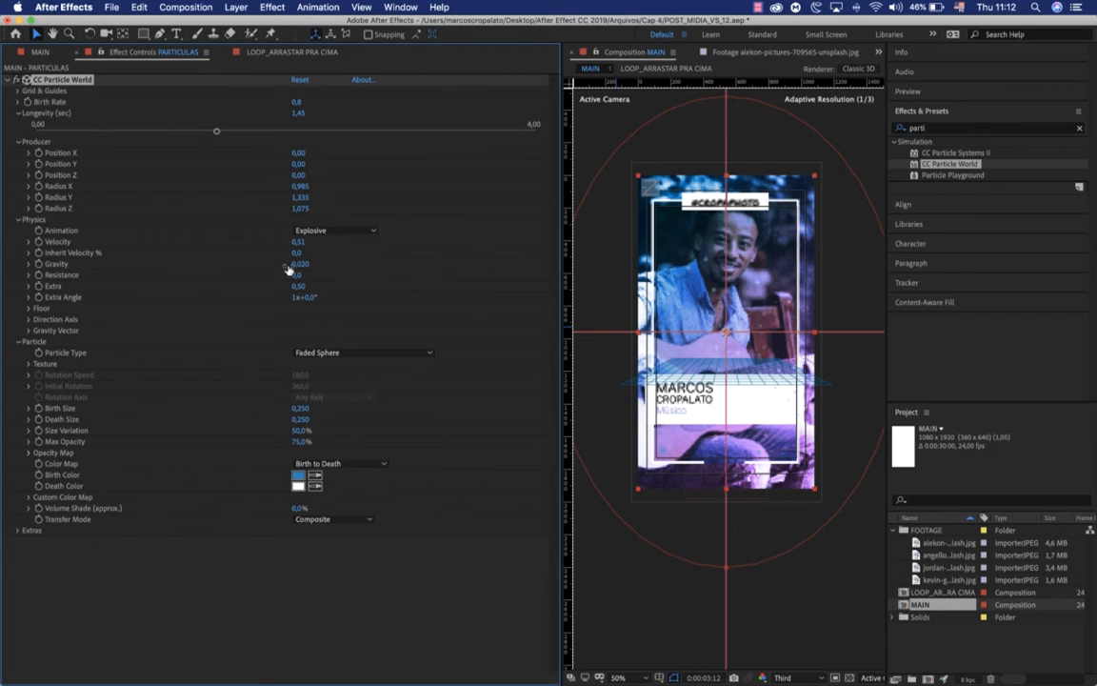
click(292, 270)
text(0)
key(Return)
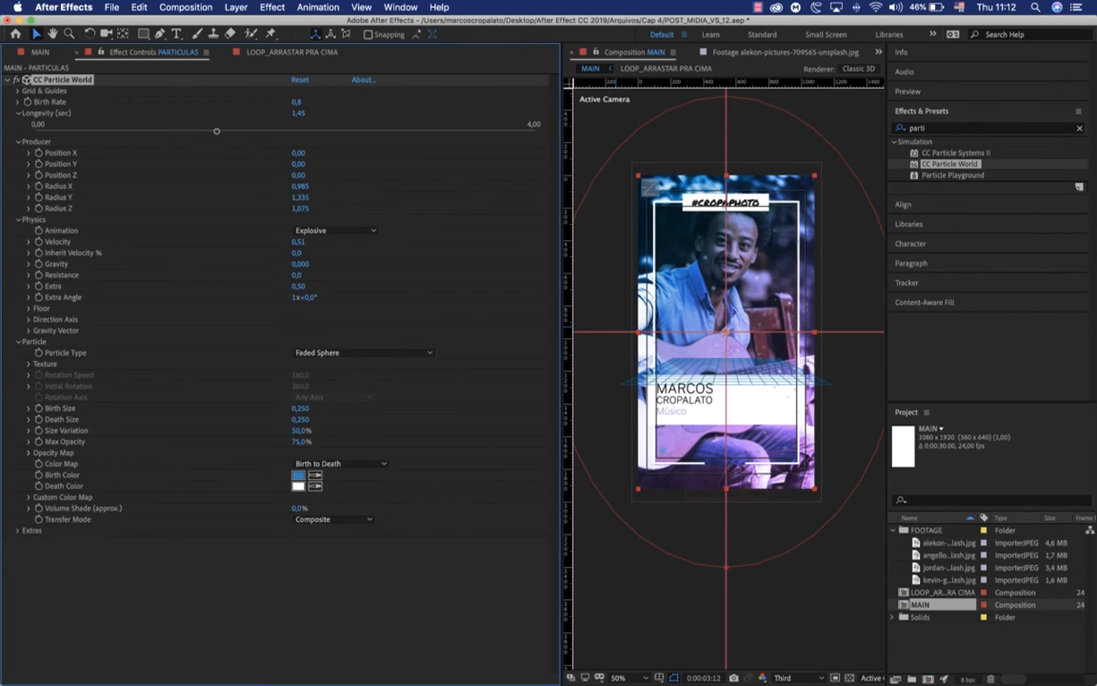
Preview the MAIN composition from 0:00:00:08 and end its work area at 0:00:05:08
click(40, 52)
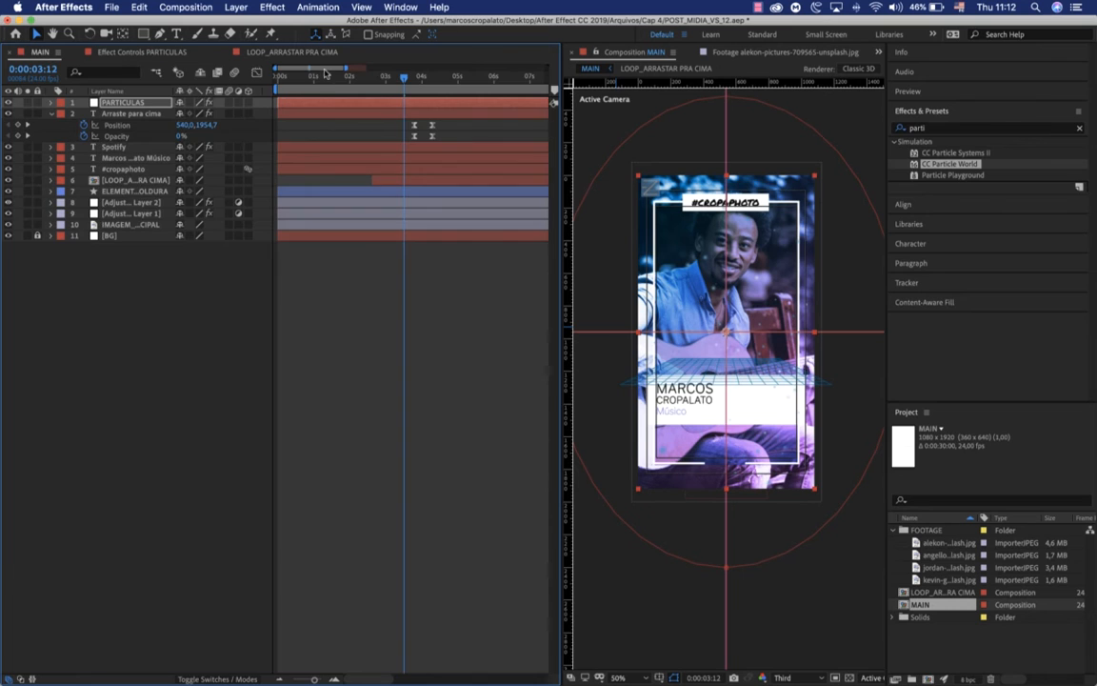
click(296, 84)
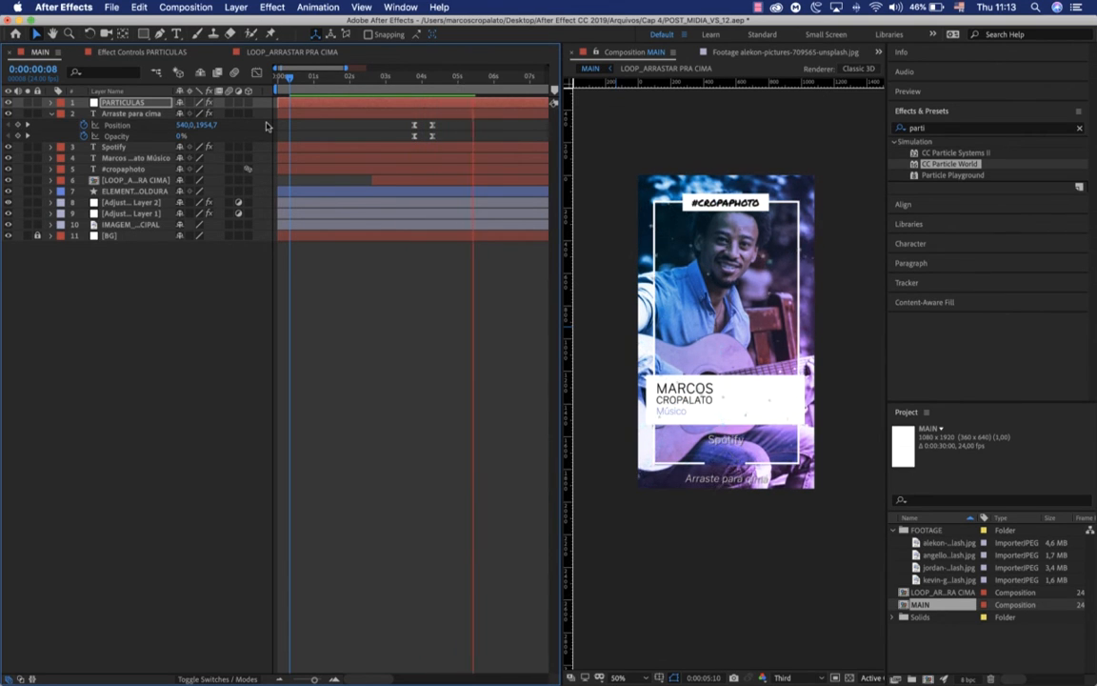
key(space)
key(space)
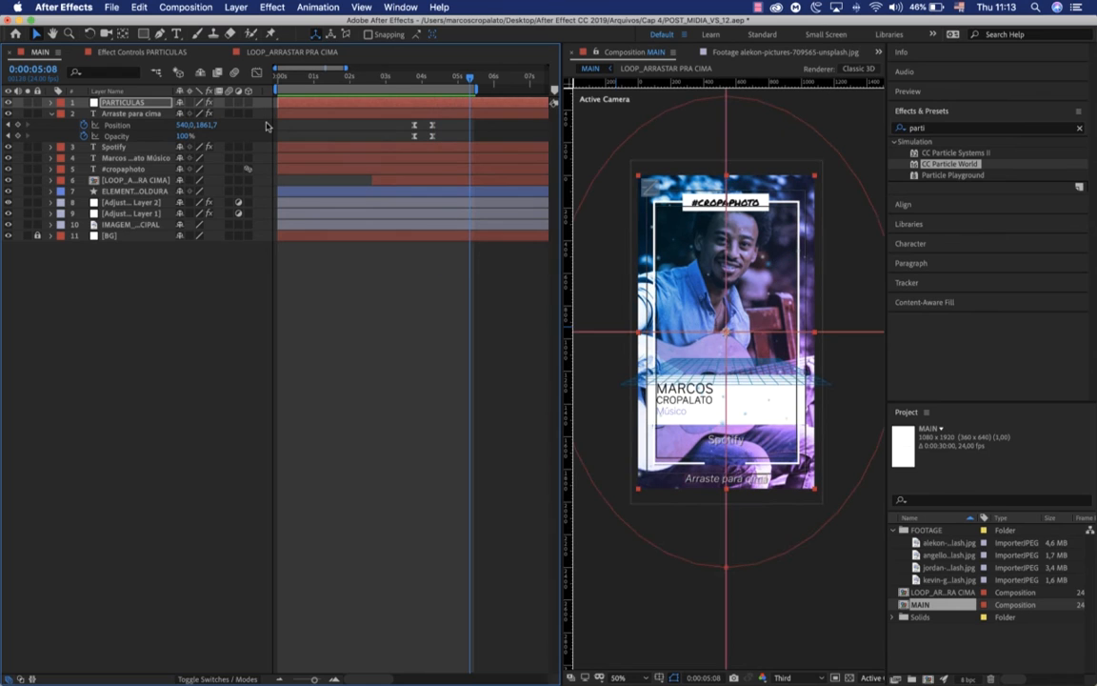
key(space)
Set the Physics Resistance to 12,2 and change the particles' Birth Size to 0,080 and Death Size to 0,590
click(157, 53)
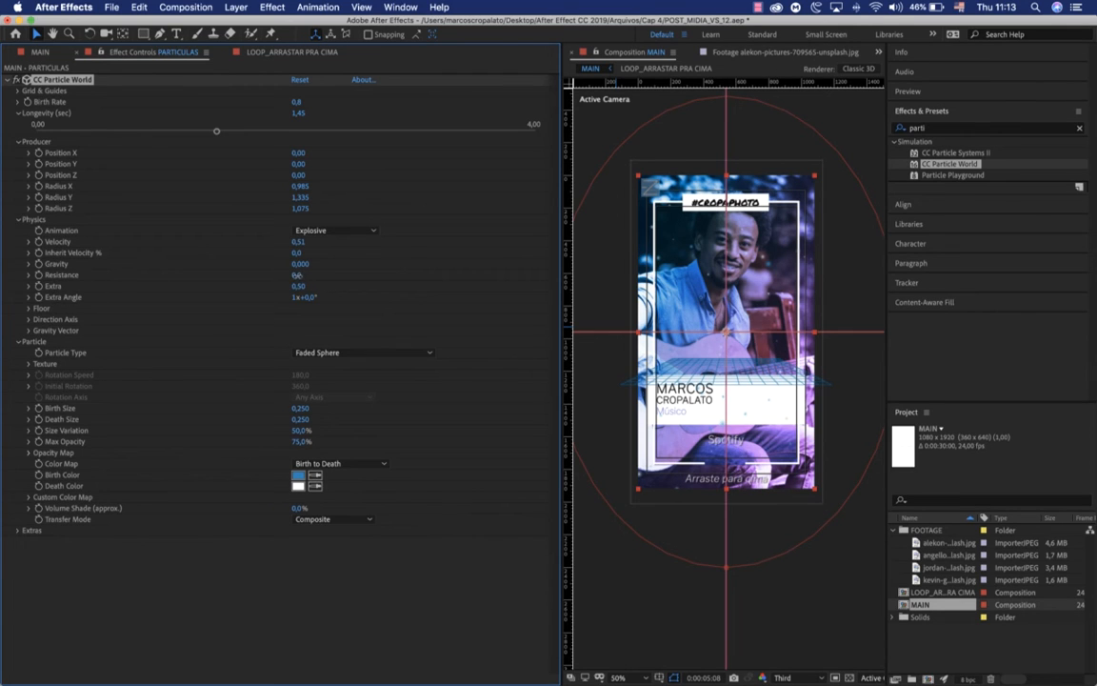
drag(307, 276, 371, 281)
mouse_move(305, 412)
mouse_down()
mouse_move(289, 407)
mouse_move(318, 417)
mouse_up()
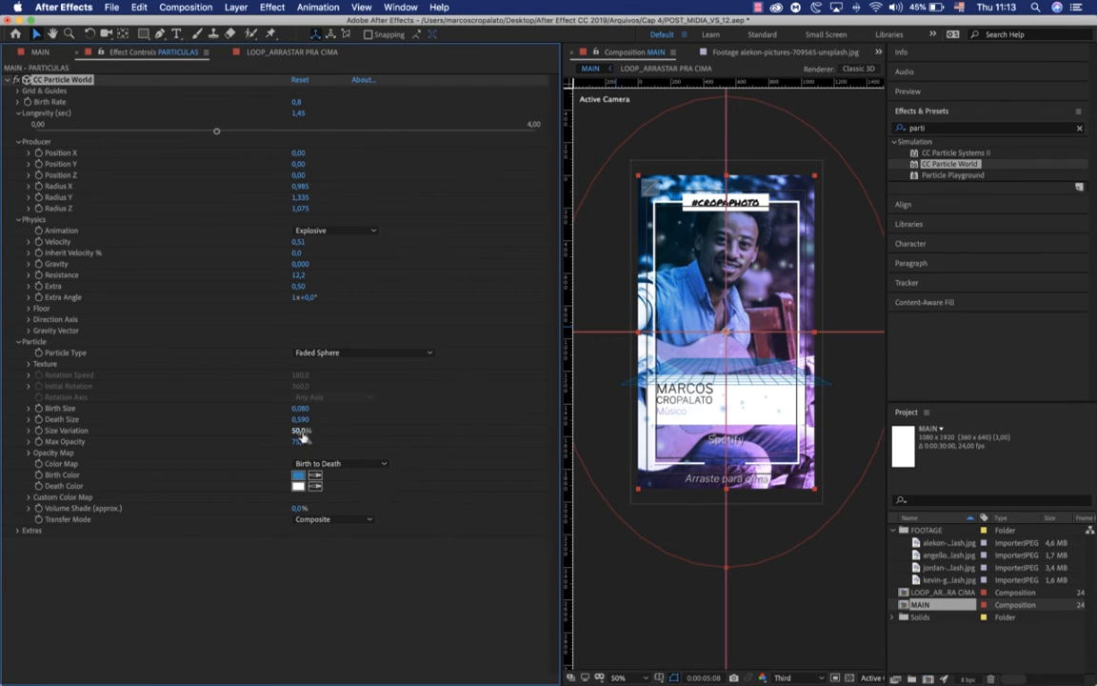
Set the particles' Size Variation to 95% and Max Opacity to 35%
drag(300, 431, 336, 435)
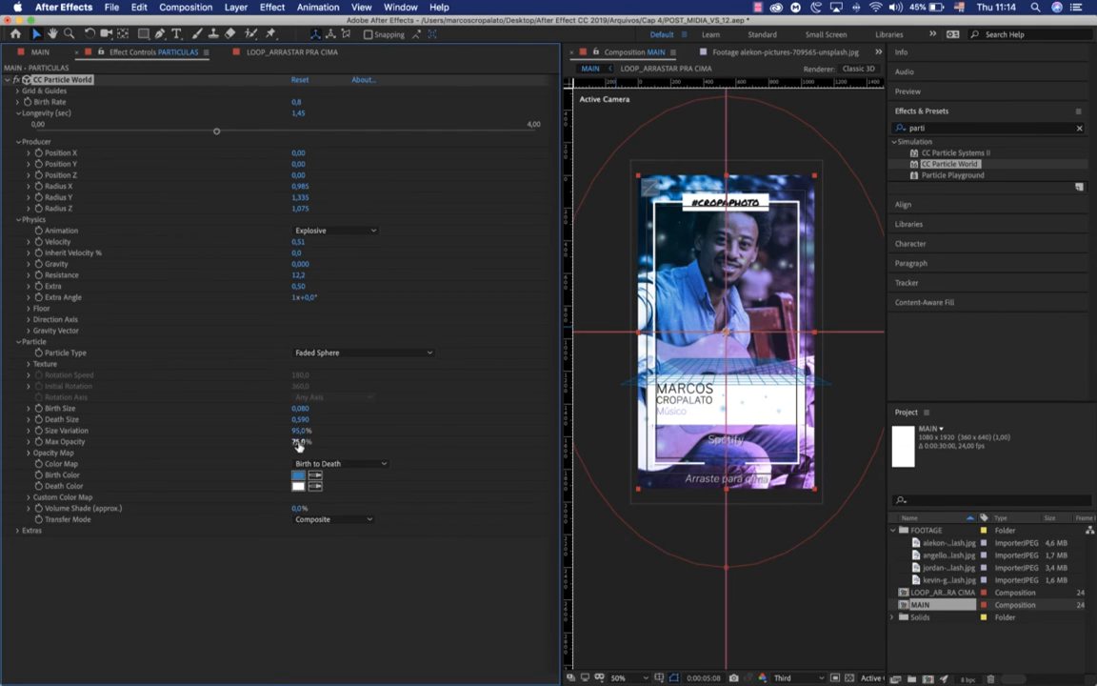
drag(299, 445, 272, 446)
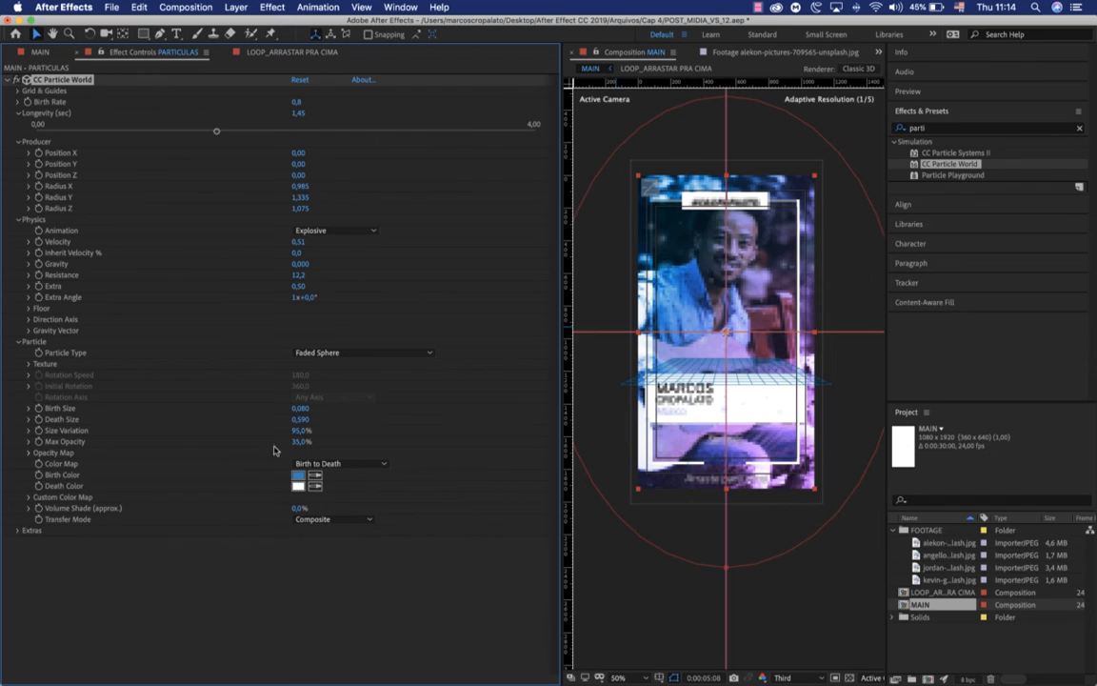
Redraw the particles' Opacity Map as an uneven wavy curve from birth to death
click(30, 453)
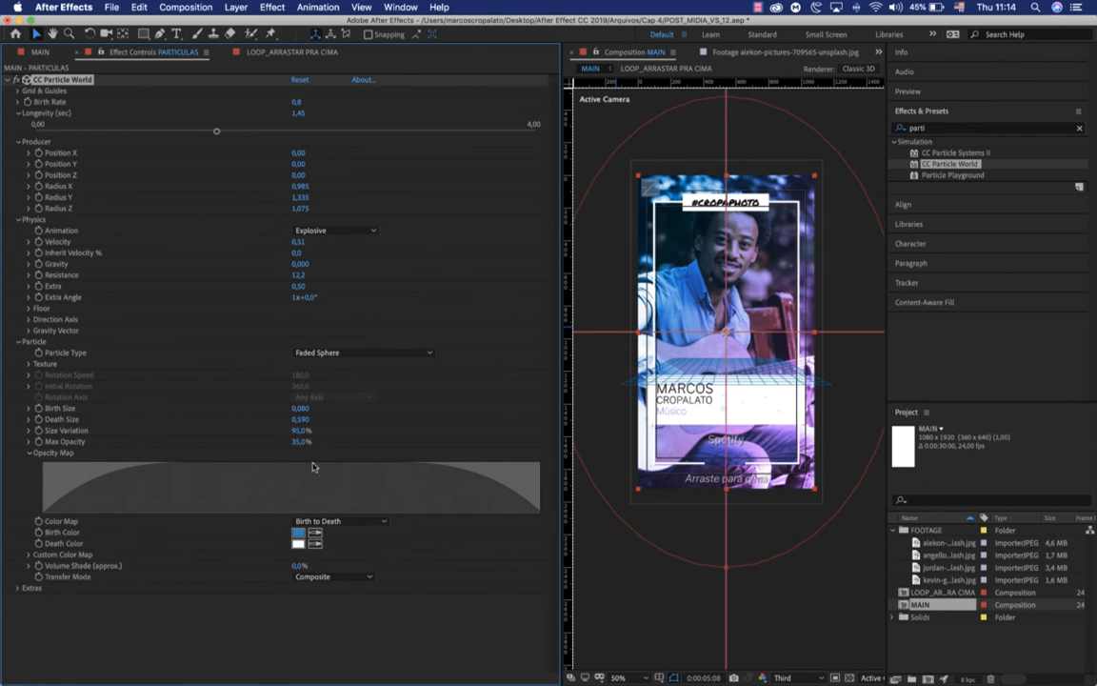
click(43, 521)
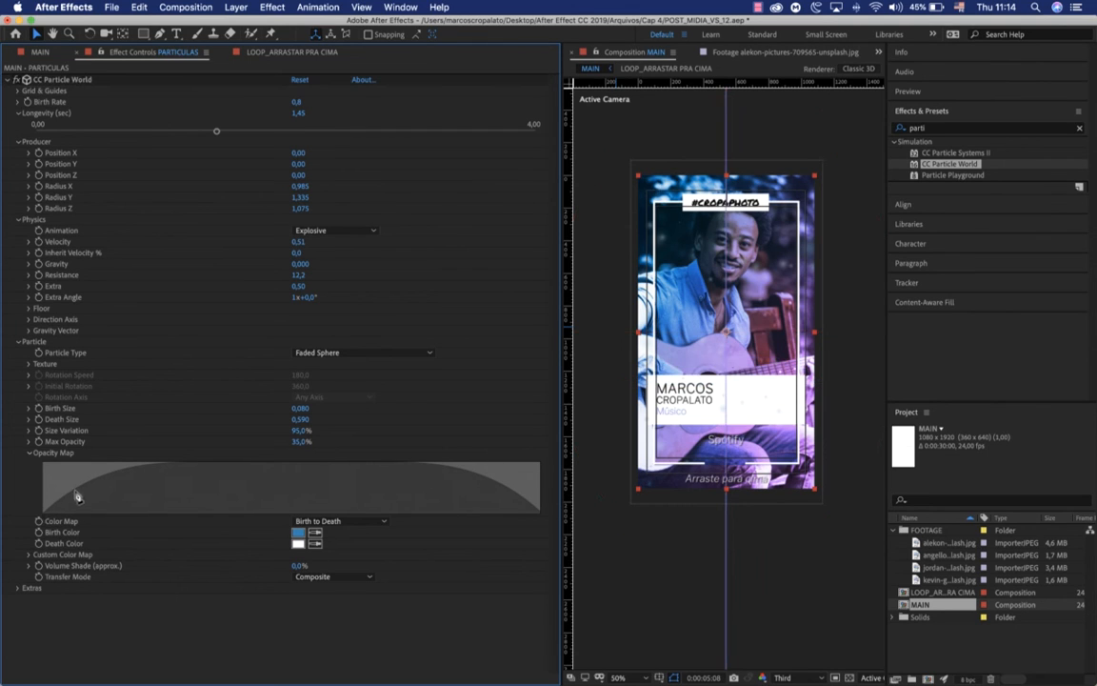
mouse_move(72, 495)
mouse_down()
mouse_move(123, 501)
mouse_move(217, 472)
mouse_move(323, 491)
mouse_move(418, 475)
mouse_move(456, 492)
mouse_move(540, 482)
mouse_up()
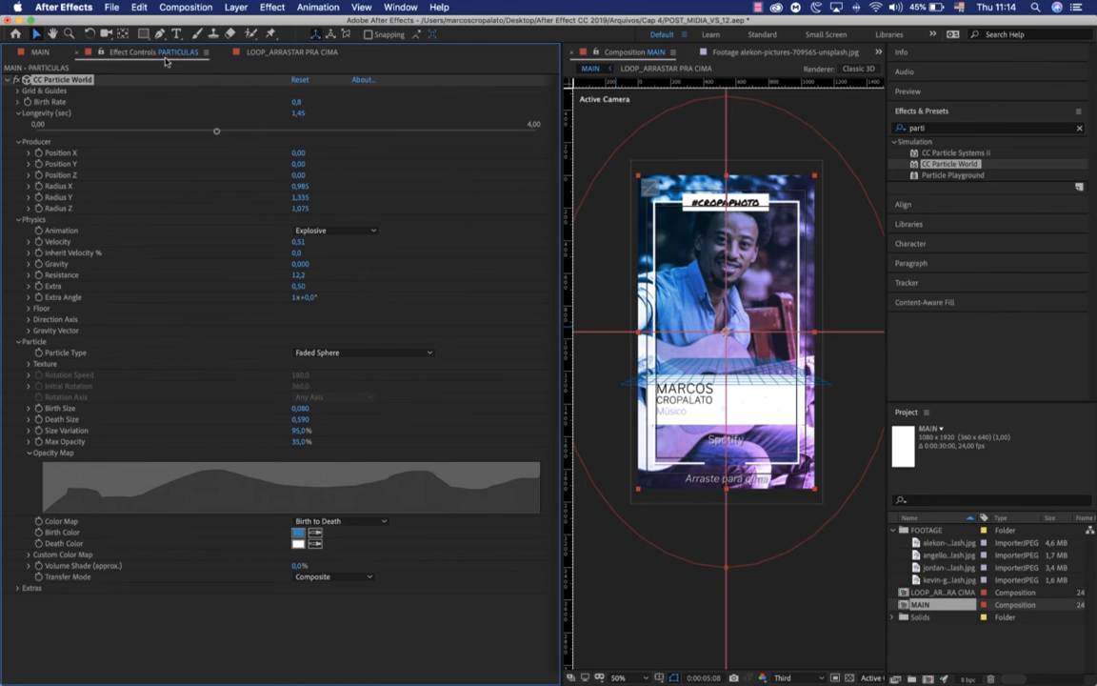
Preview the MAIN composition from 0:00:00:20 to check the particles' size and opacity changes
click(40, 51)
click(308, 81)
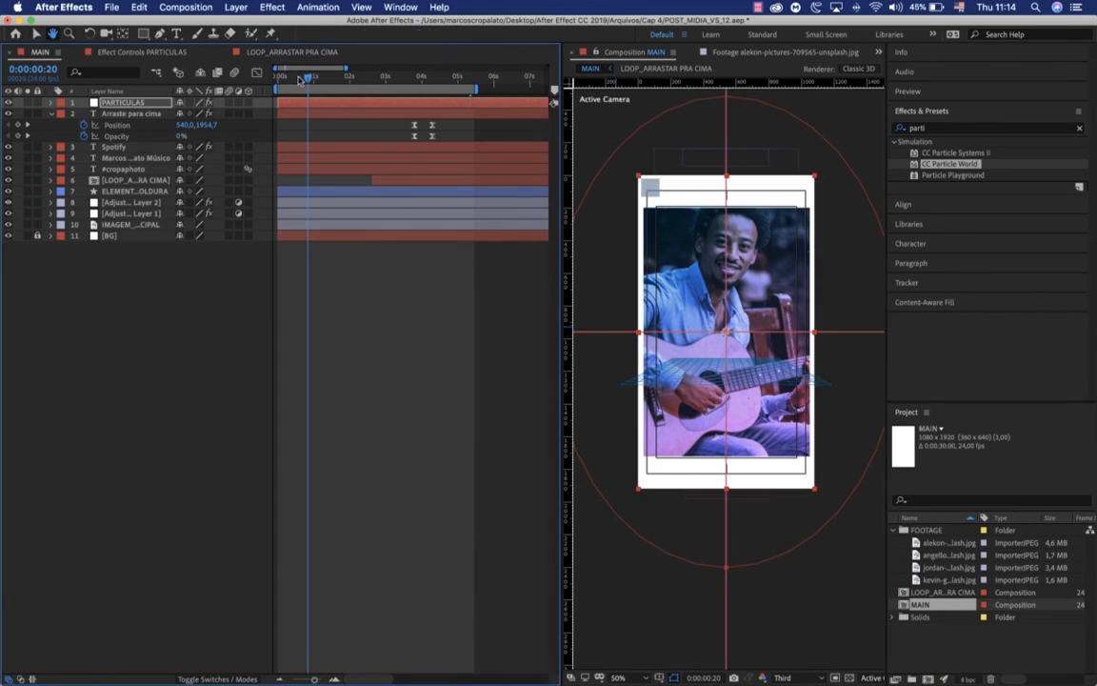
key(space)
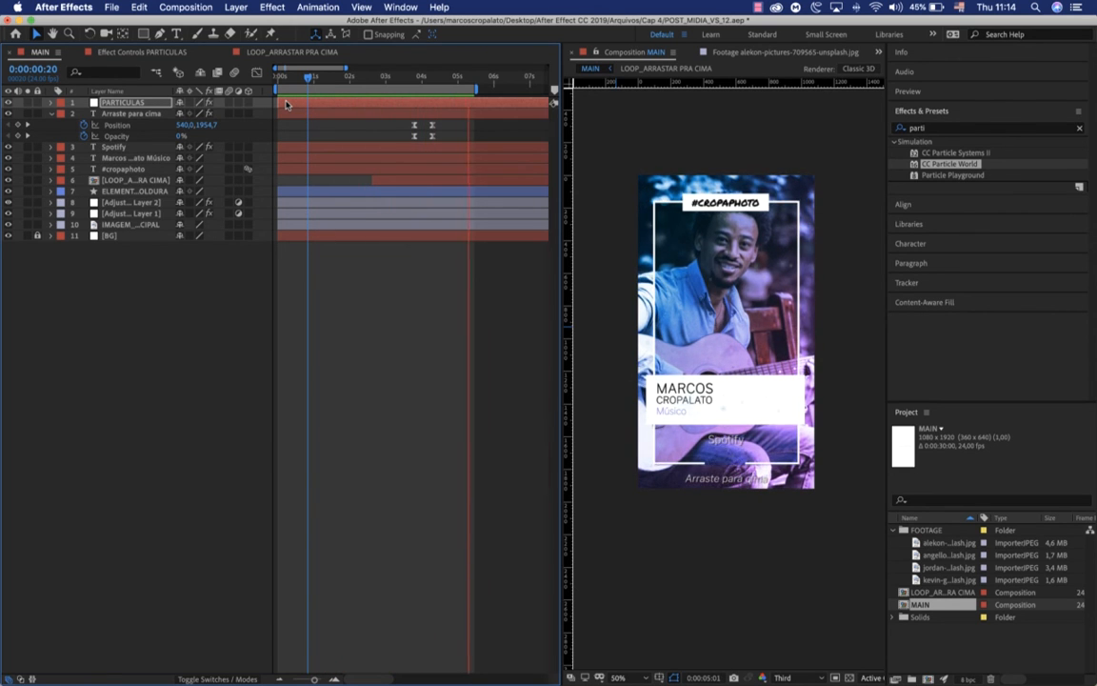
key(space)
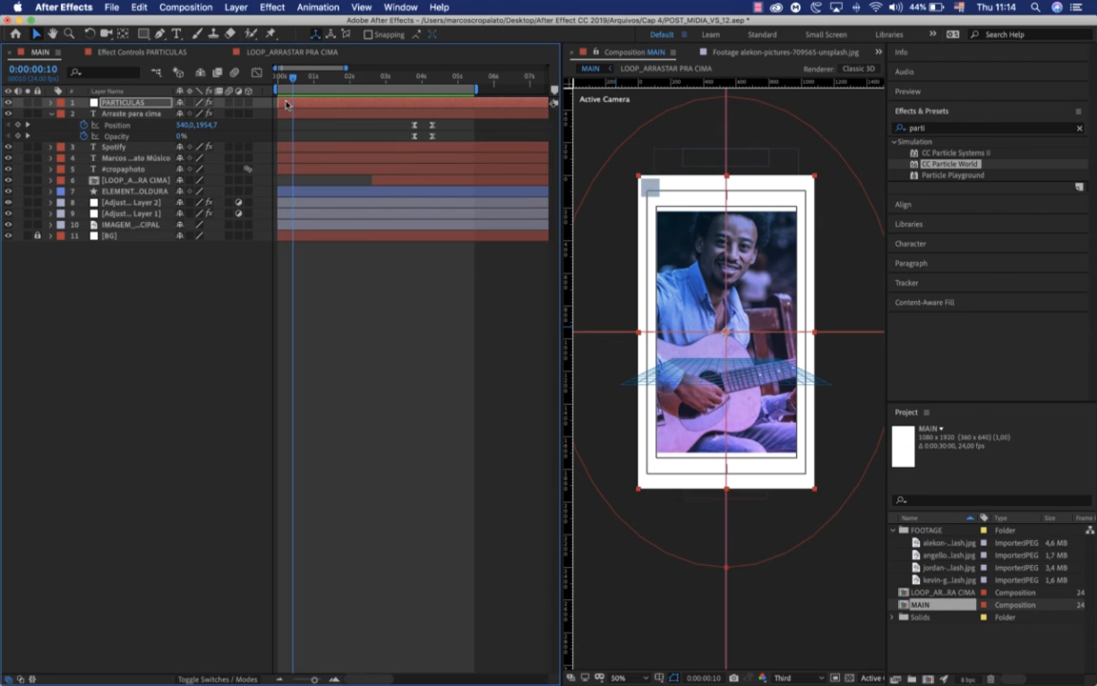
Reset Size Variation to 50% and redraw the Opacity Map as a smooth curve that rises at birth, stays full and falls at death
click(128, 53)
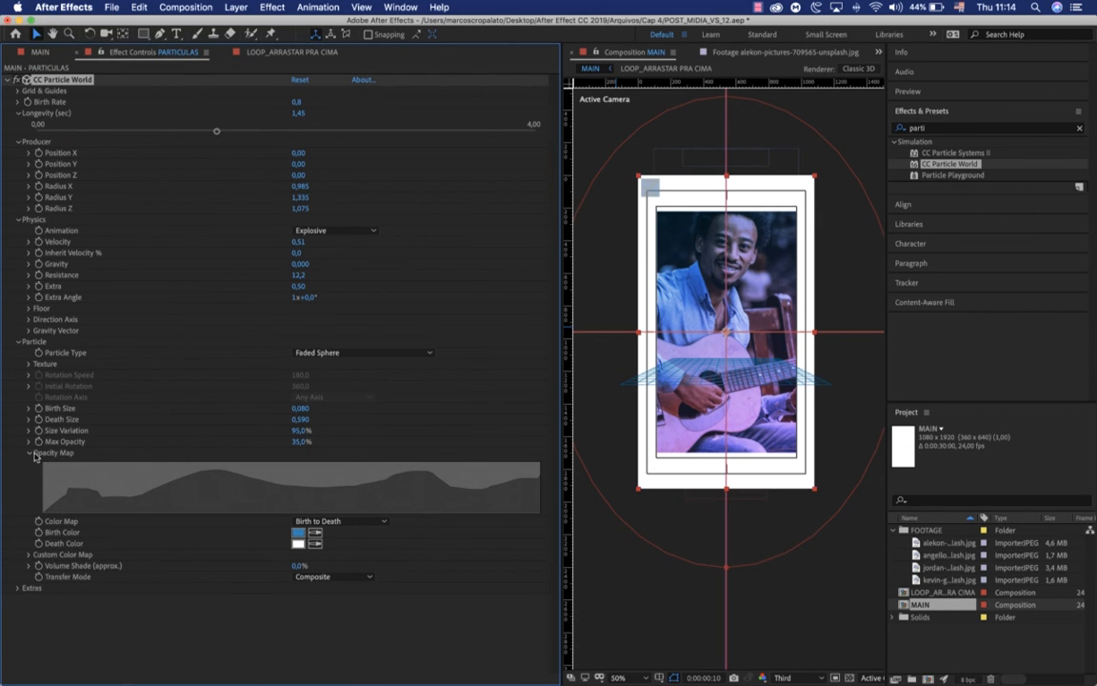
drag(562, 312, 633, 329)
right_click(71, 430)
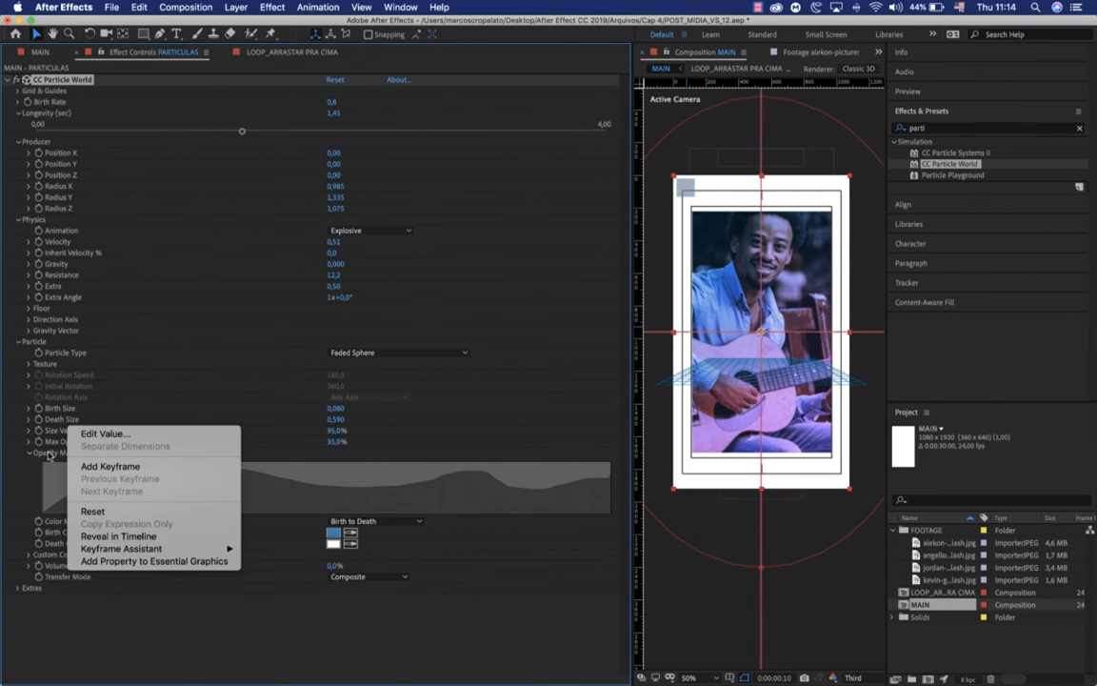
click(48, 455)
right_click(90, 435)
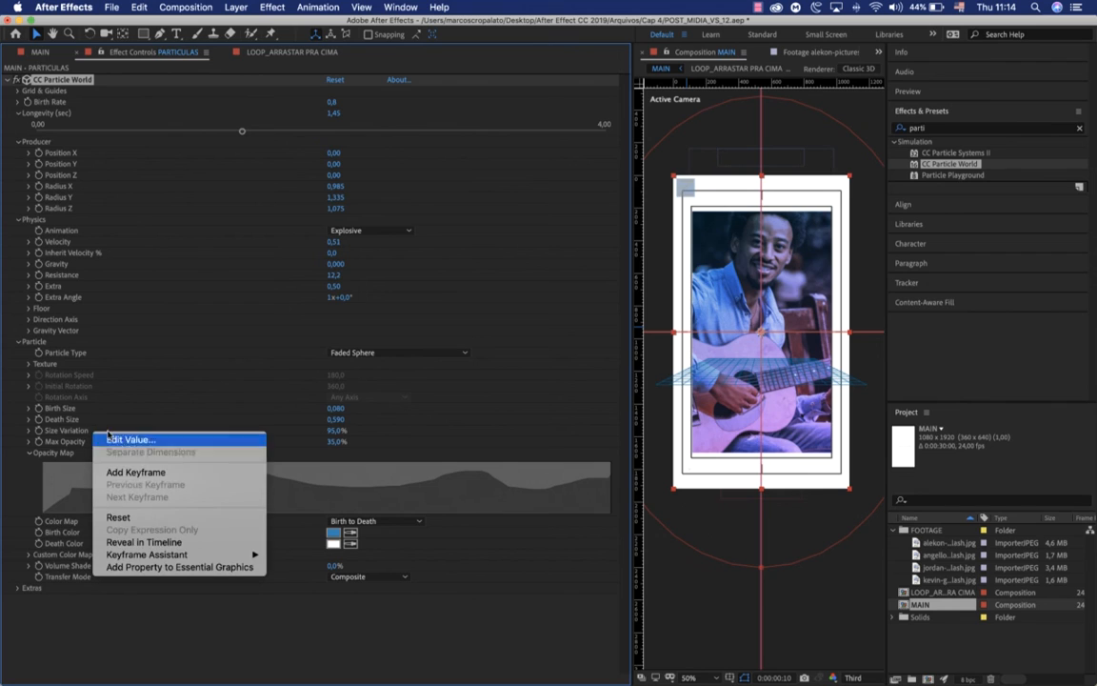
click(121, 515)
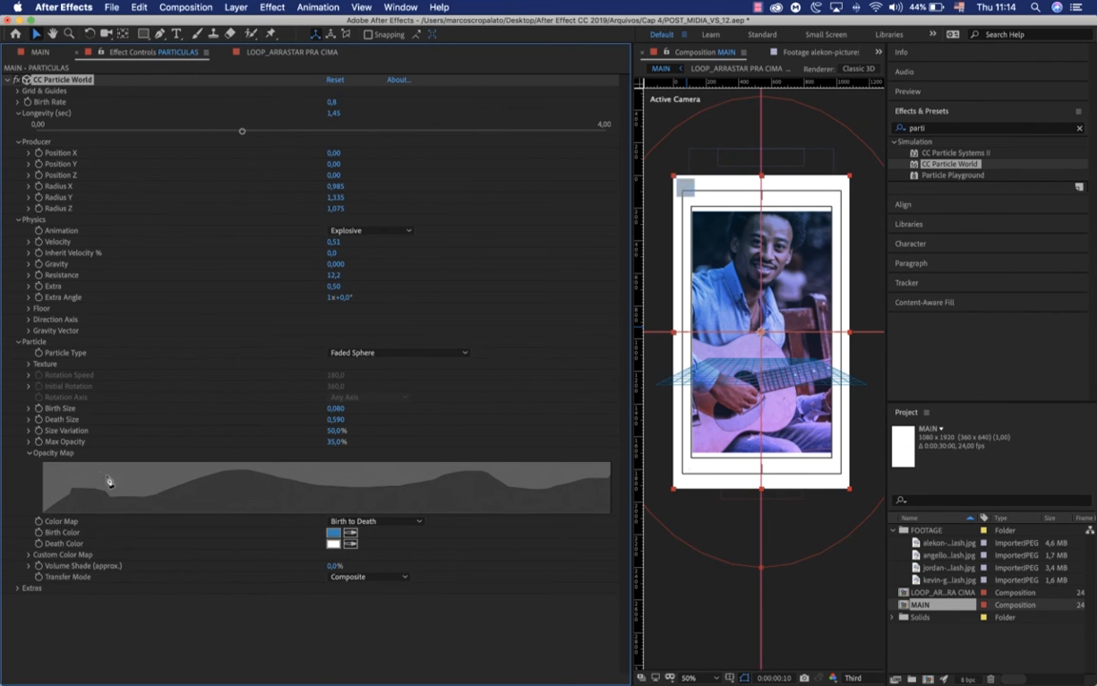
mouse_move(51, 513)
mouse_down()
mouse_move(55, 483)
mouse_move(206, 469)
mouse_move(539, 476)
mouse_move(548, 467)
mouse_move(608, 484)
mouse_up()
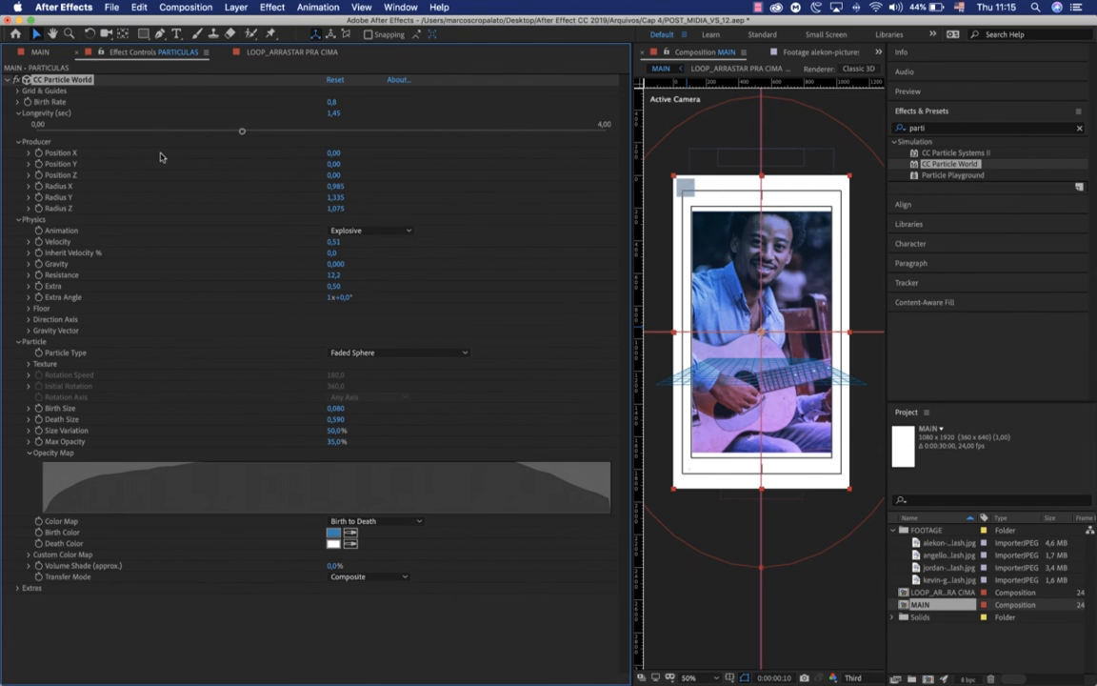
Preview the MAIN composition from 0:00:02:14 with the redrawn opacity curve
click(61, 54)
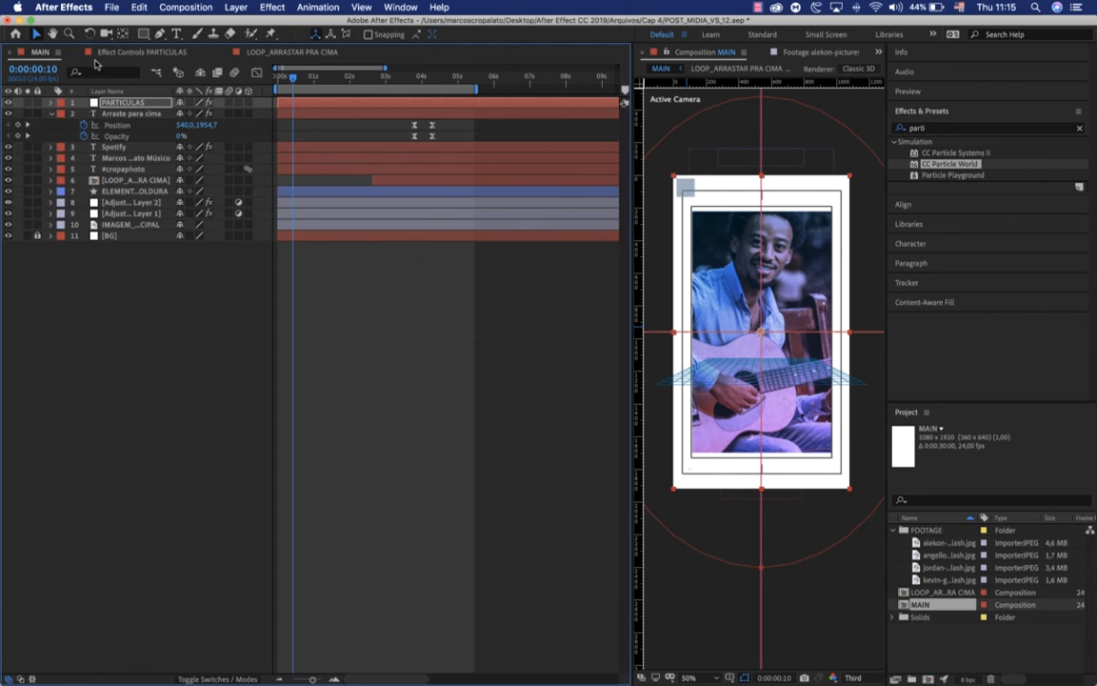
drag(307, 76, 364, 92)
key(space)
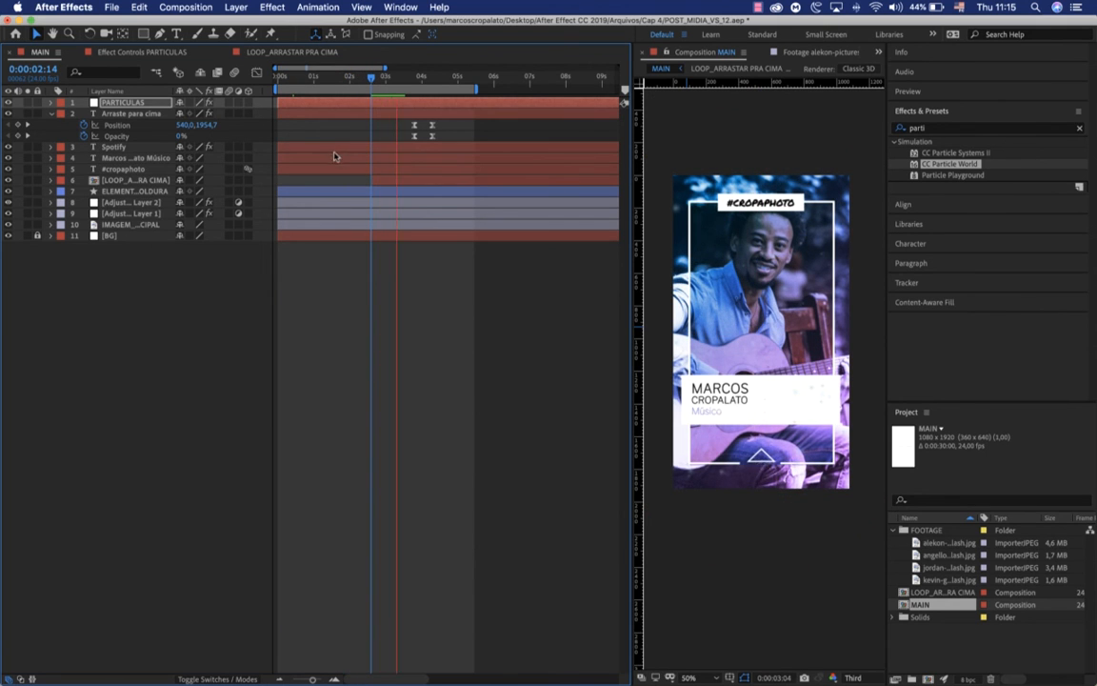
Reveal the keyframed properties of the main image layer and copy its animated Mask 1
click(109, 225)
click(109, 225)
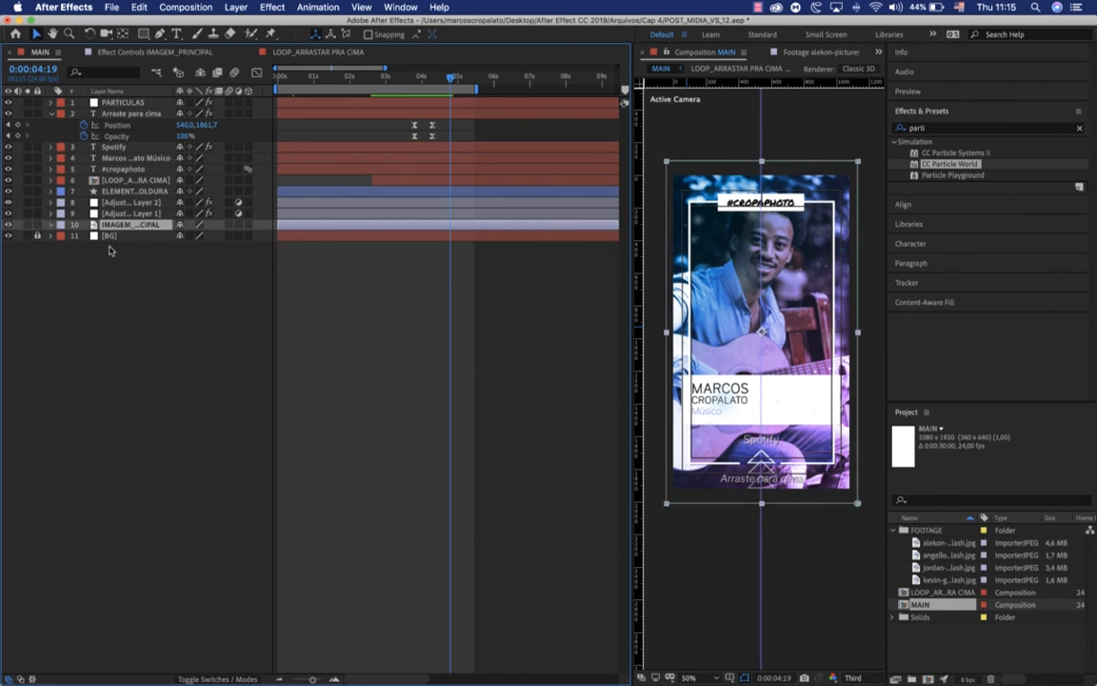
key(u)
click(107, 236)
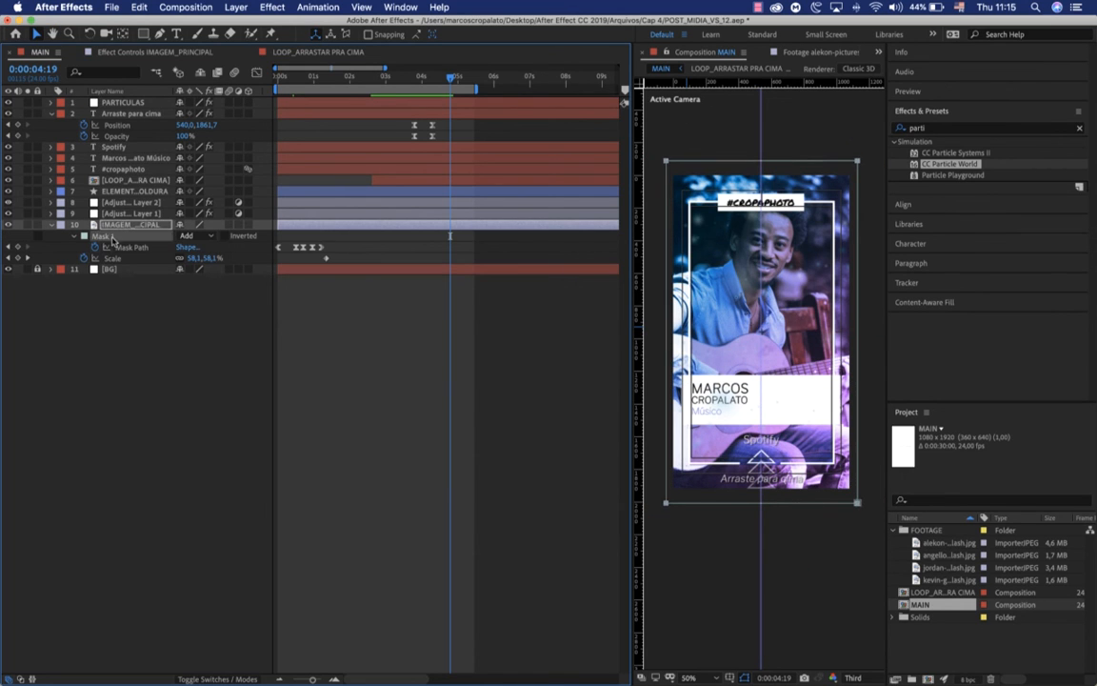
Paste the copied mask with its keyframes onto the PARTICULAS layer at 0:00:00:00 and preview the composition
click(382, 75)
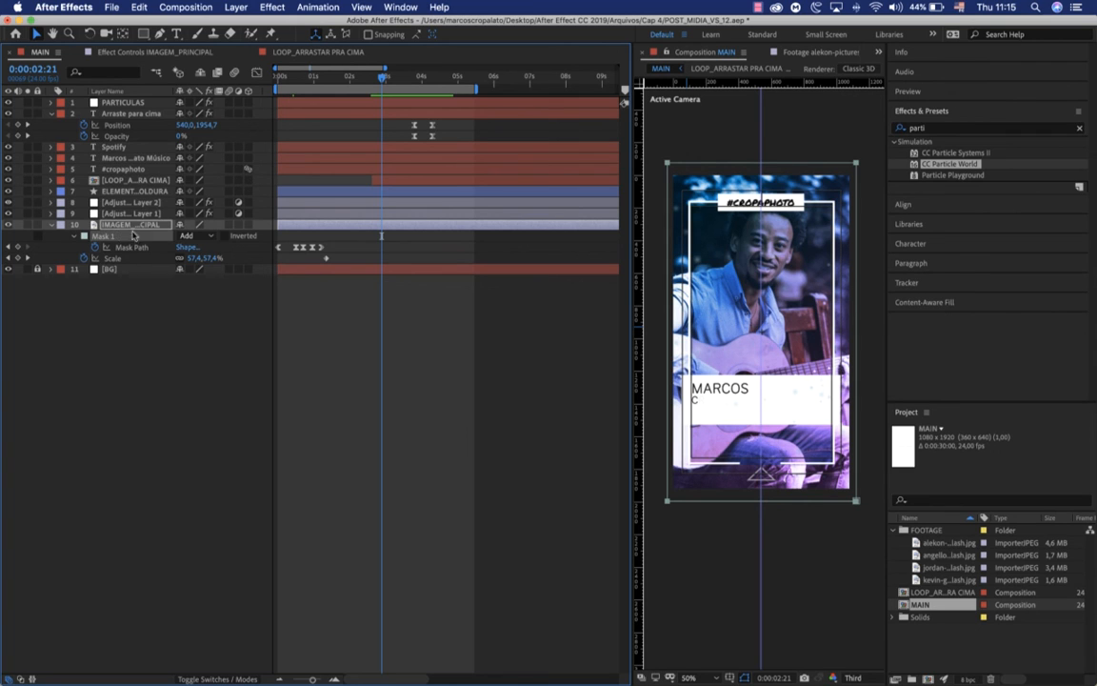
key(Home)
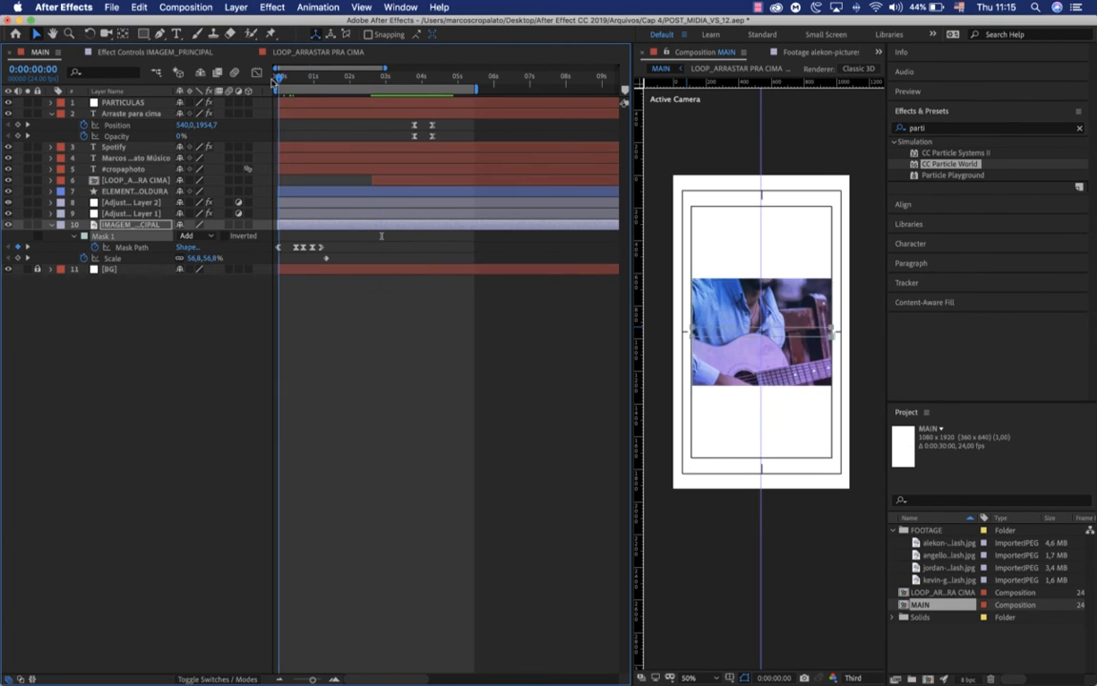
click(129, 103)
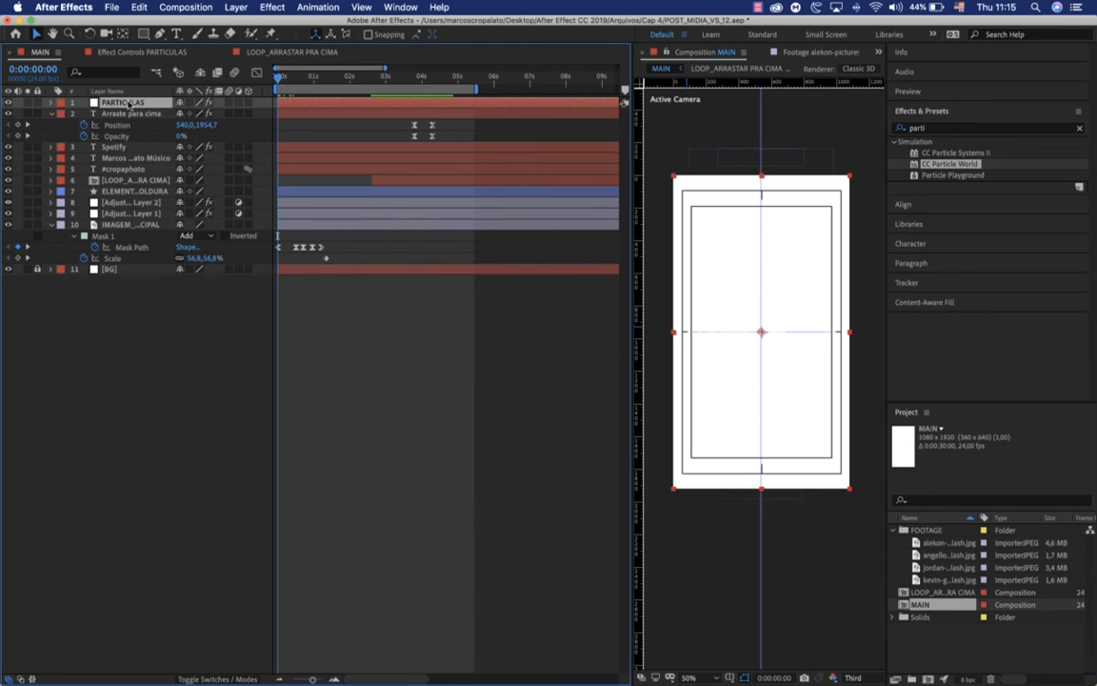
key(Return)
key(m)
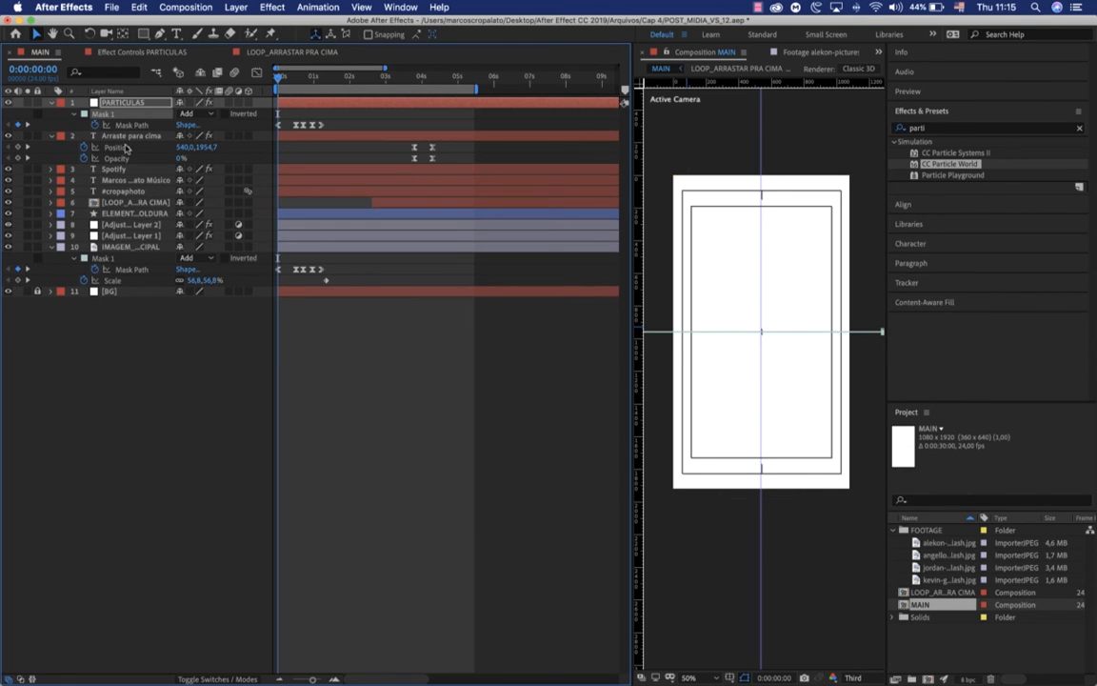
key(space)
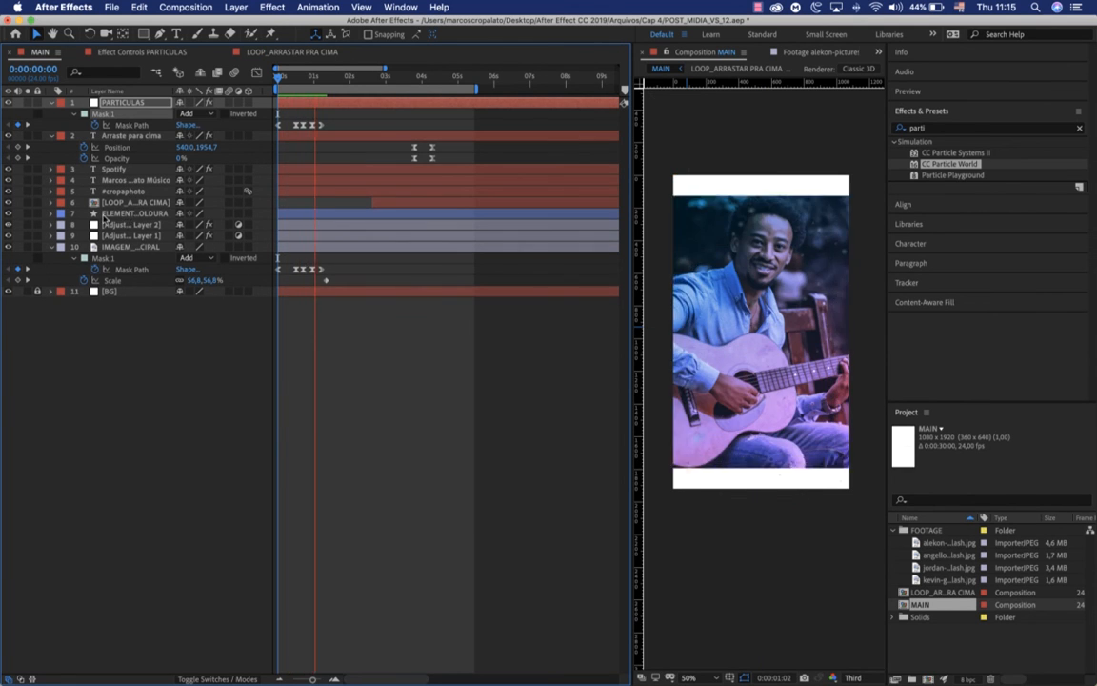